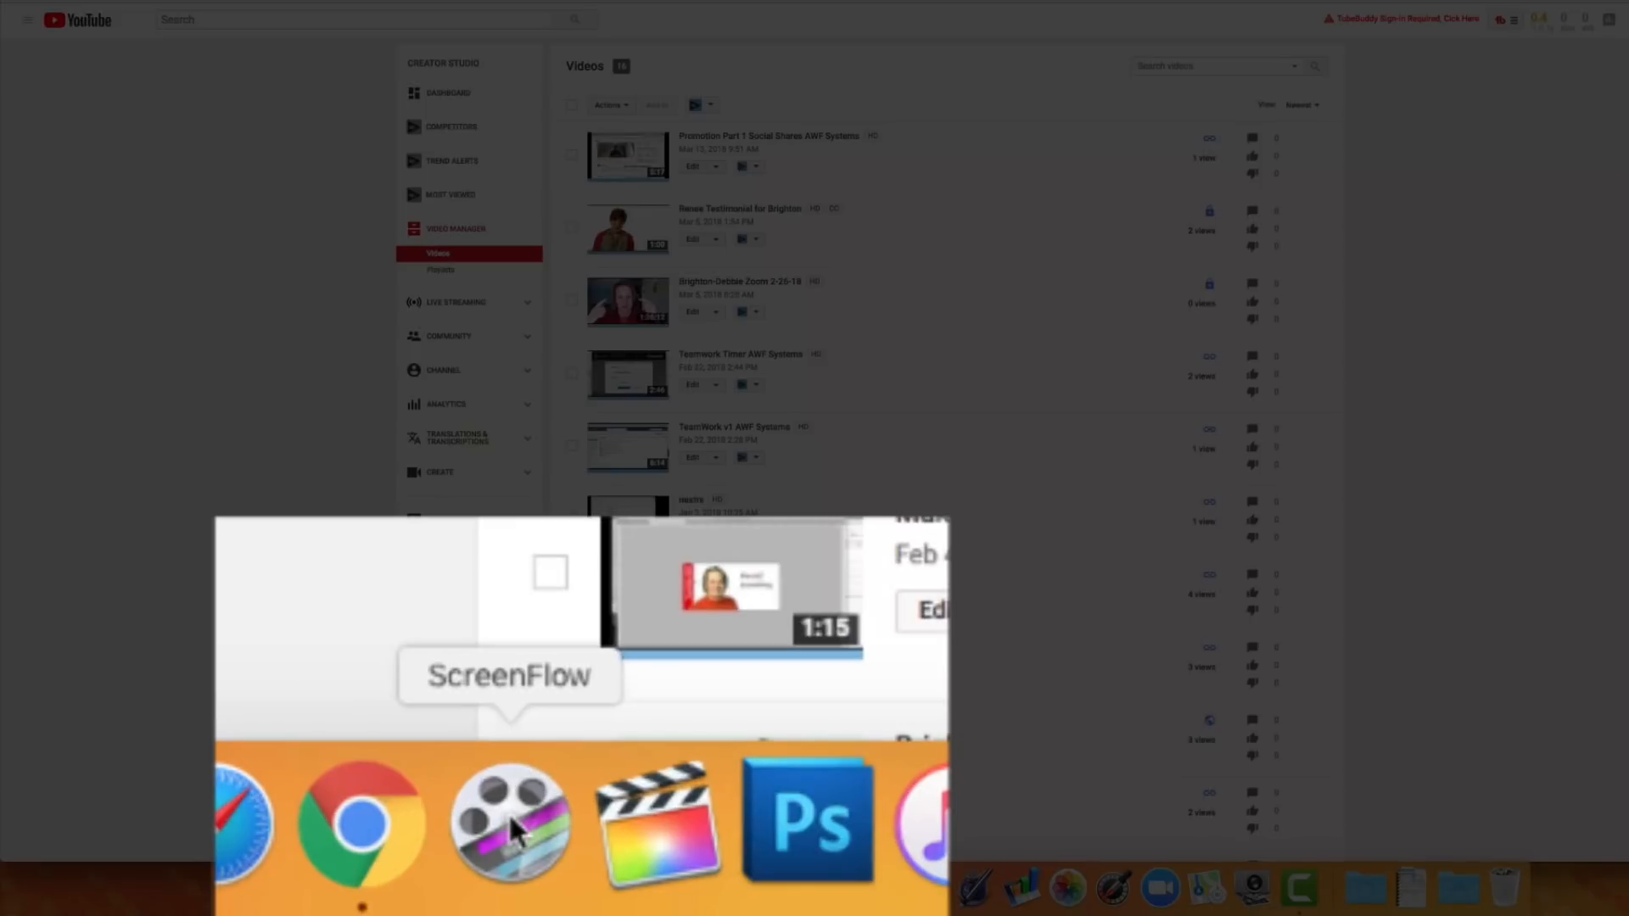
Switch to ScreenFlow and start recording the iMac desktop with audio from the internal microphone.
left_click(507, 812)
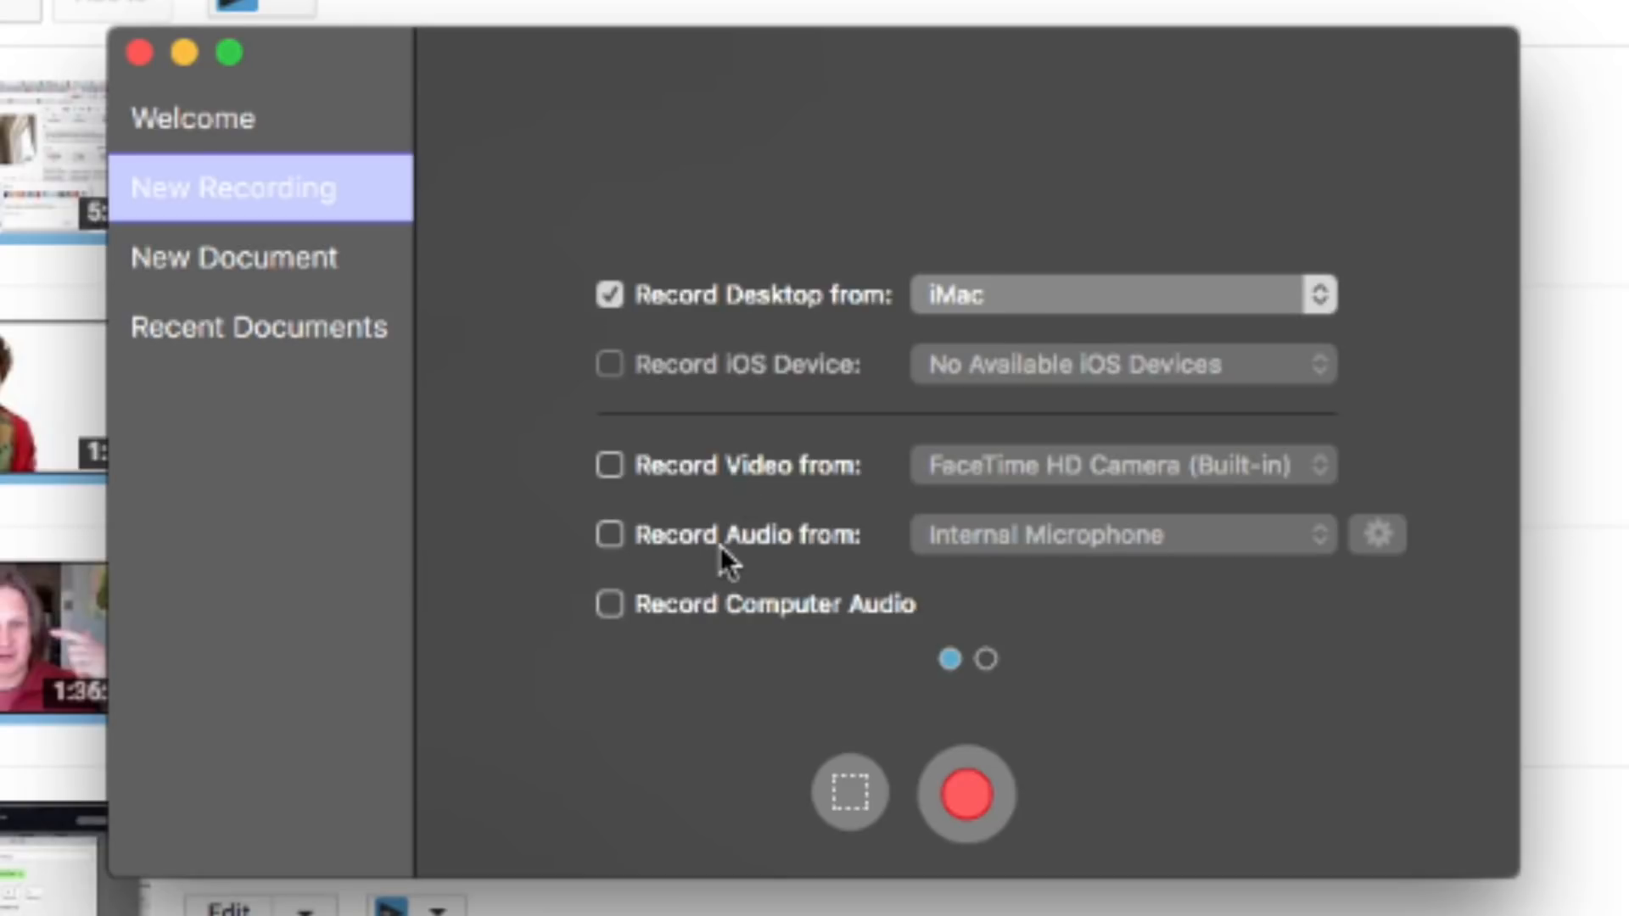
left_click(609, 543)
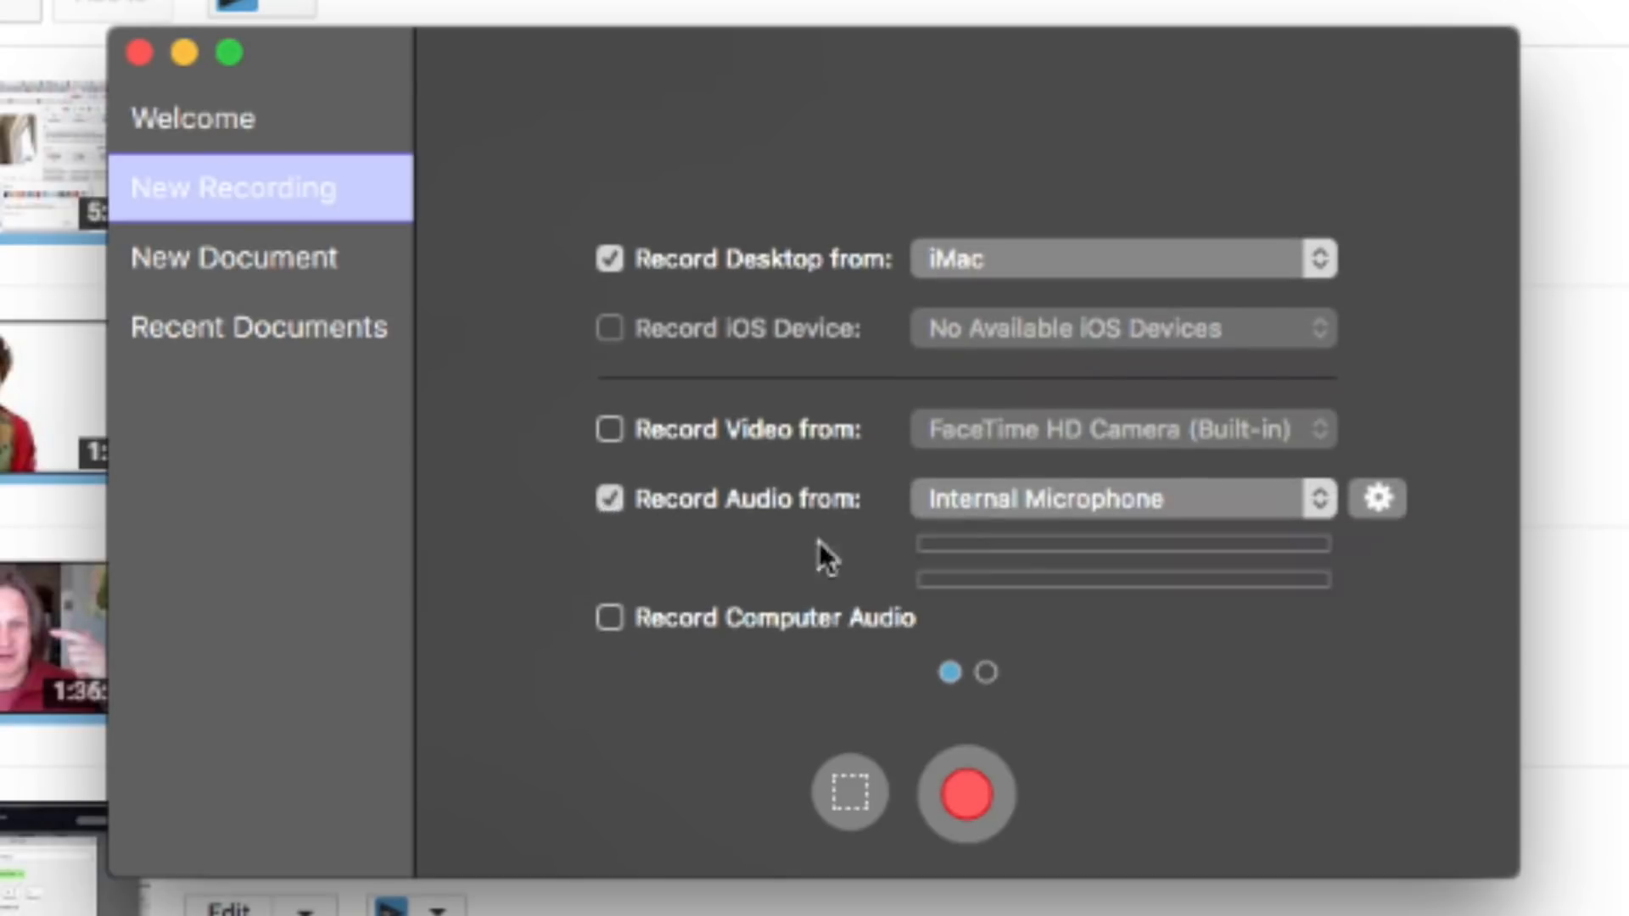
left_click(1313, 502)
left_click(1311, 500)
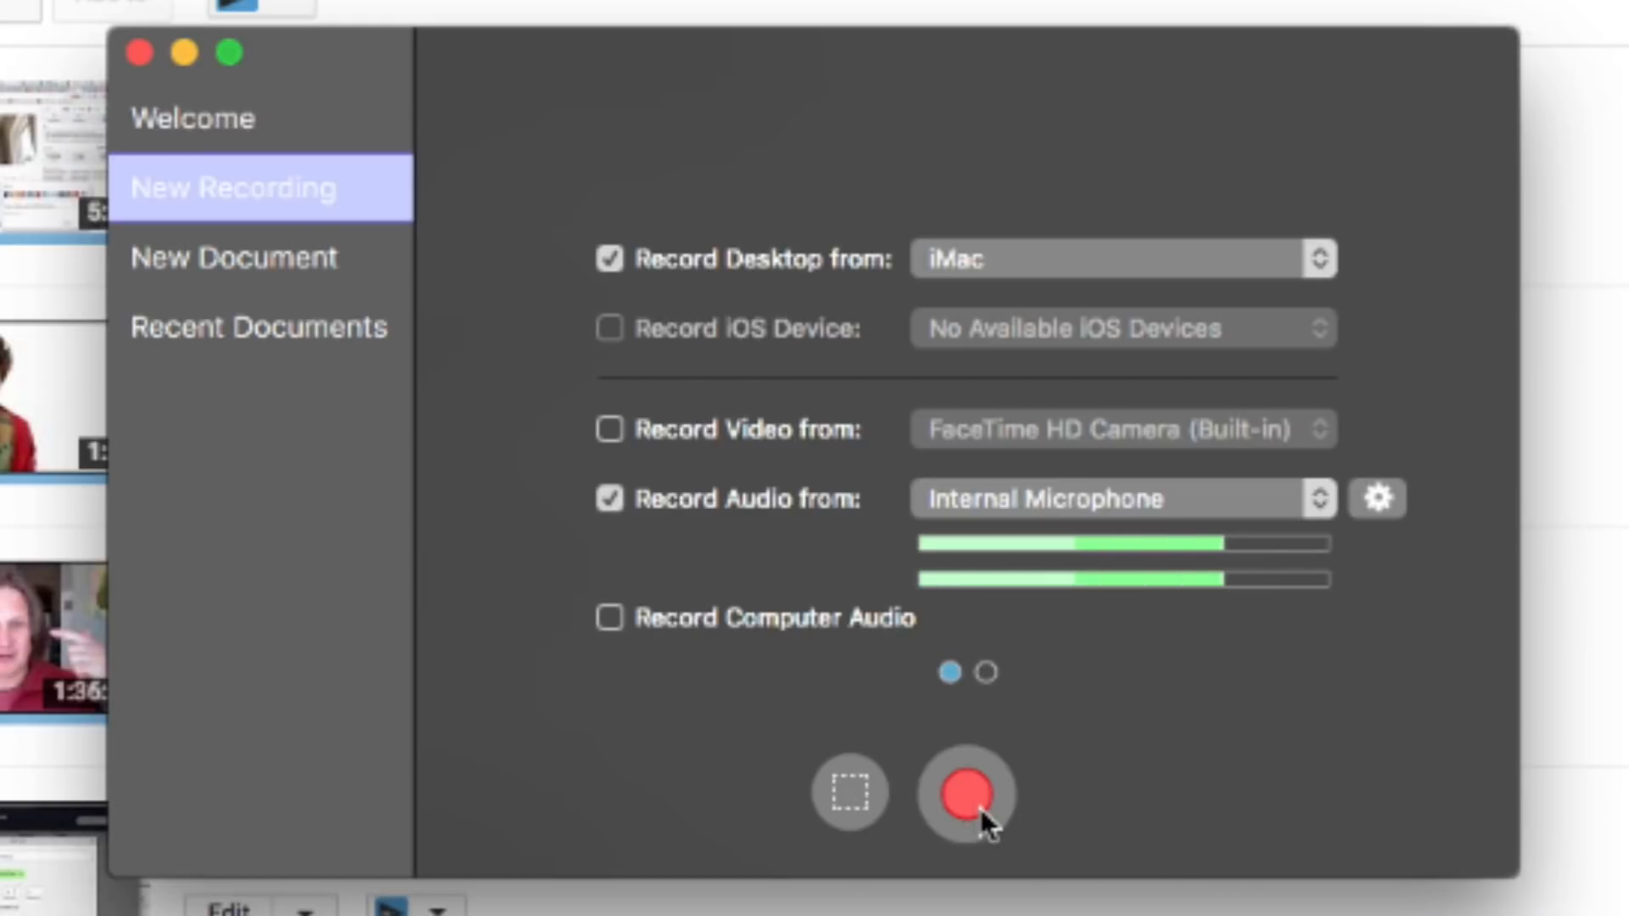
left_click(971, 804)
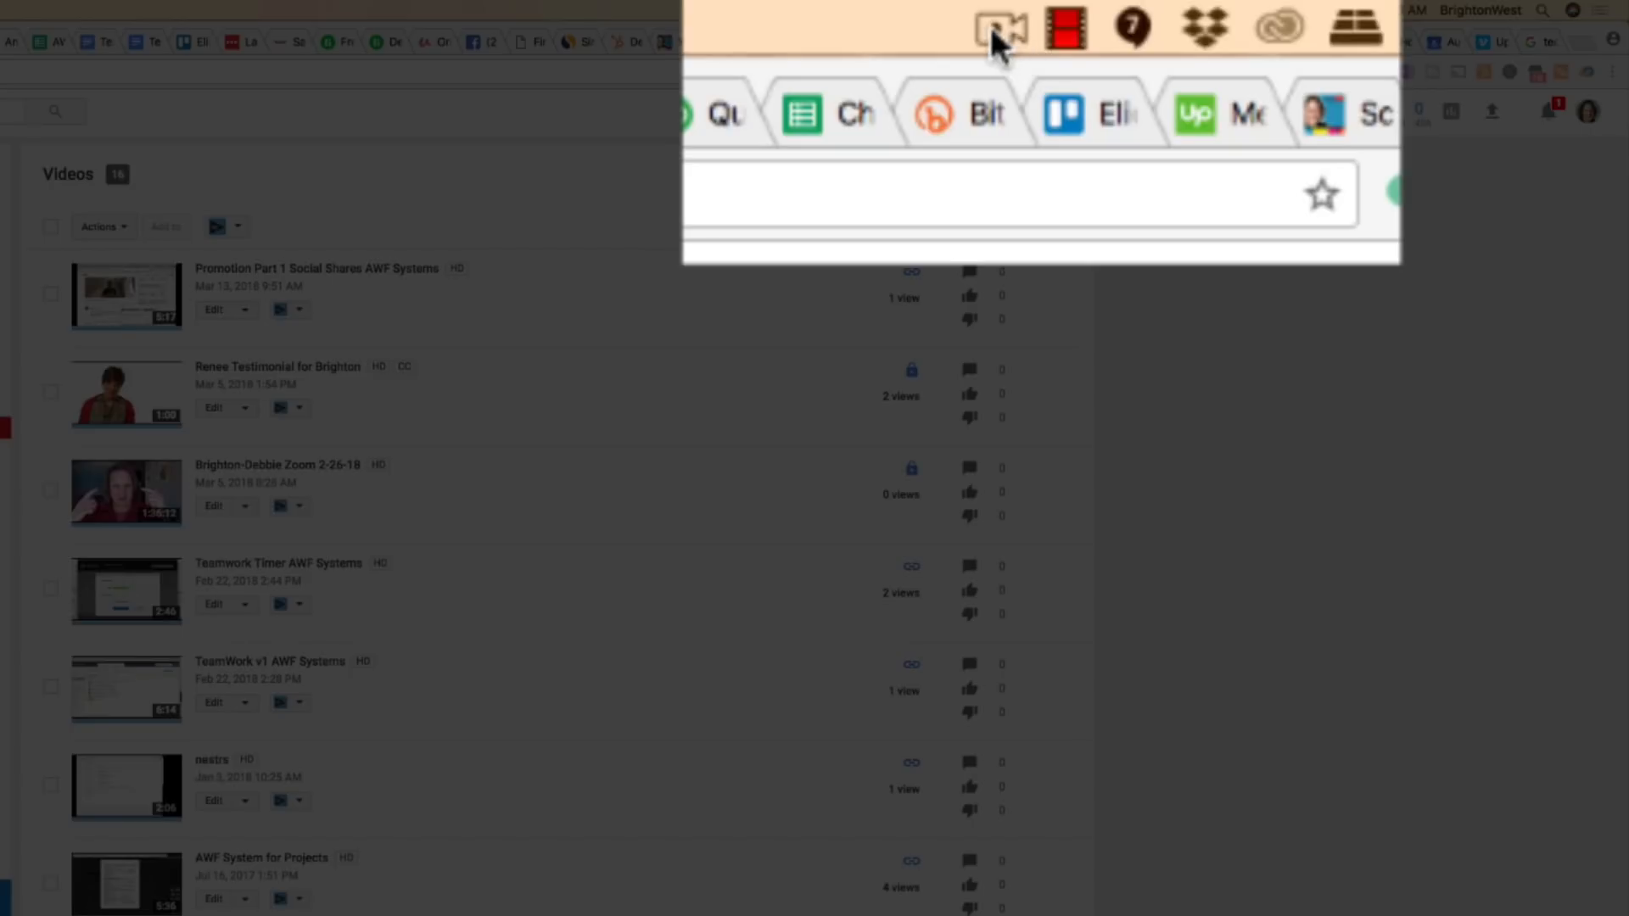
Open the YouTube channel's Analytics overview while recording and stop the ScreenFlow recording.
left_click(992, 33)
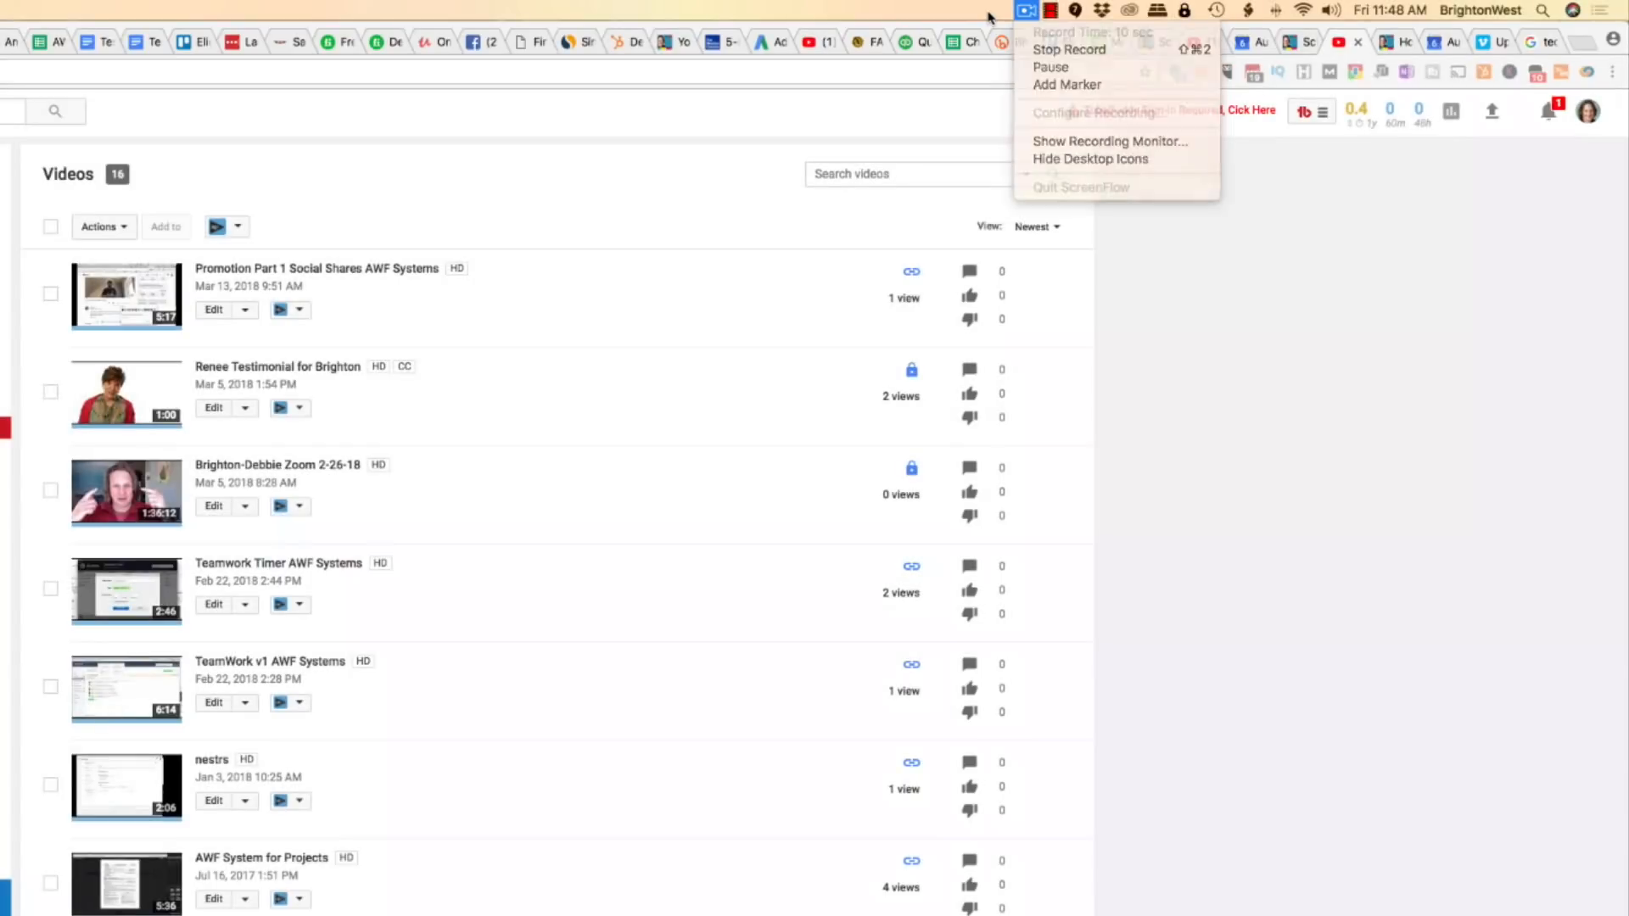
left_click(989, 17)
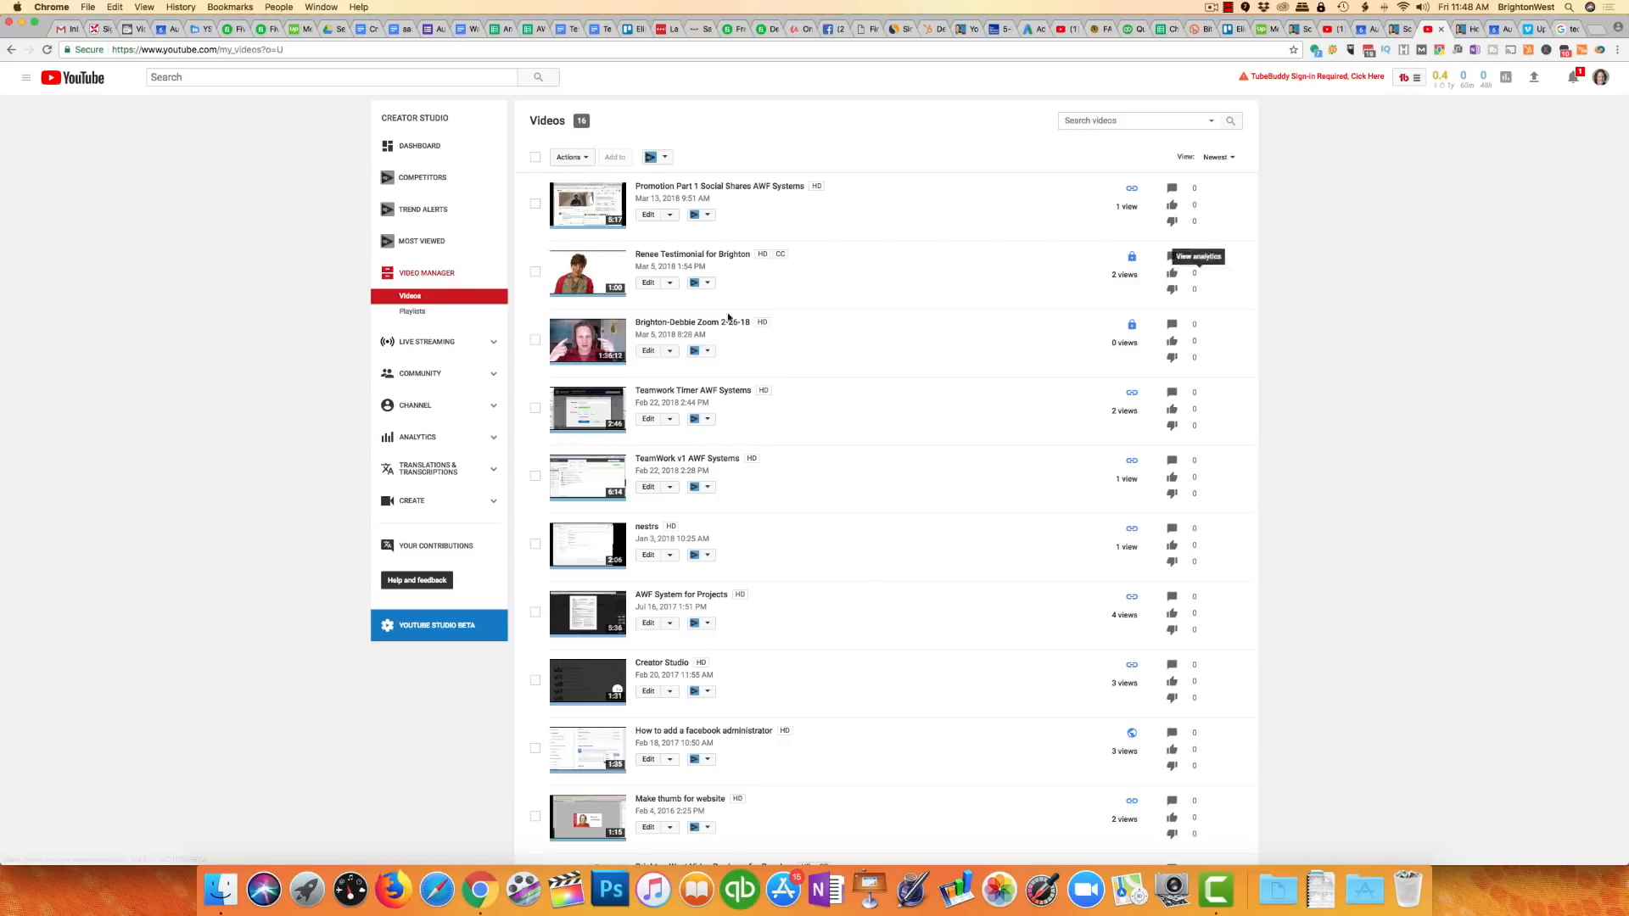
left_click(414, 442)
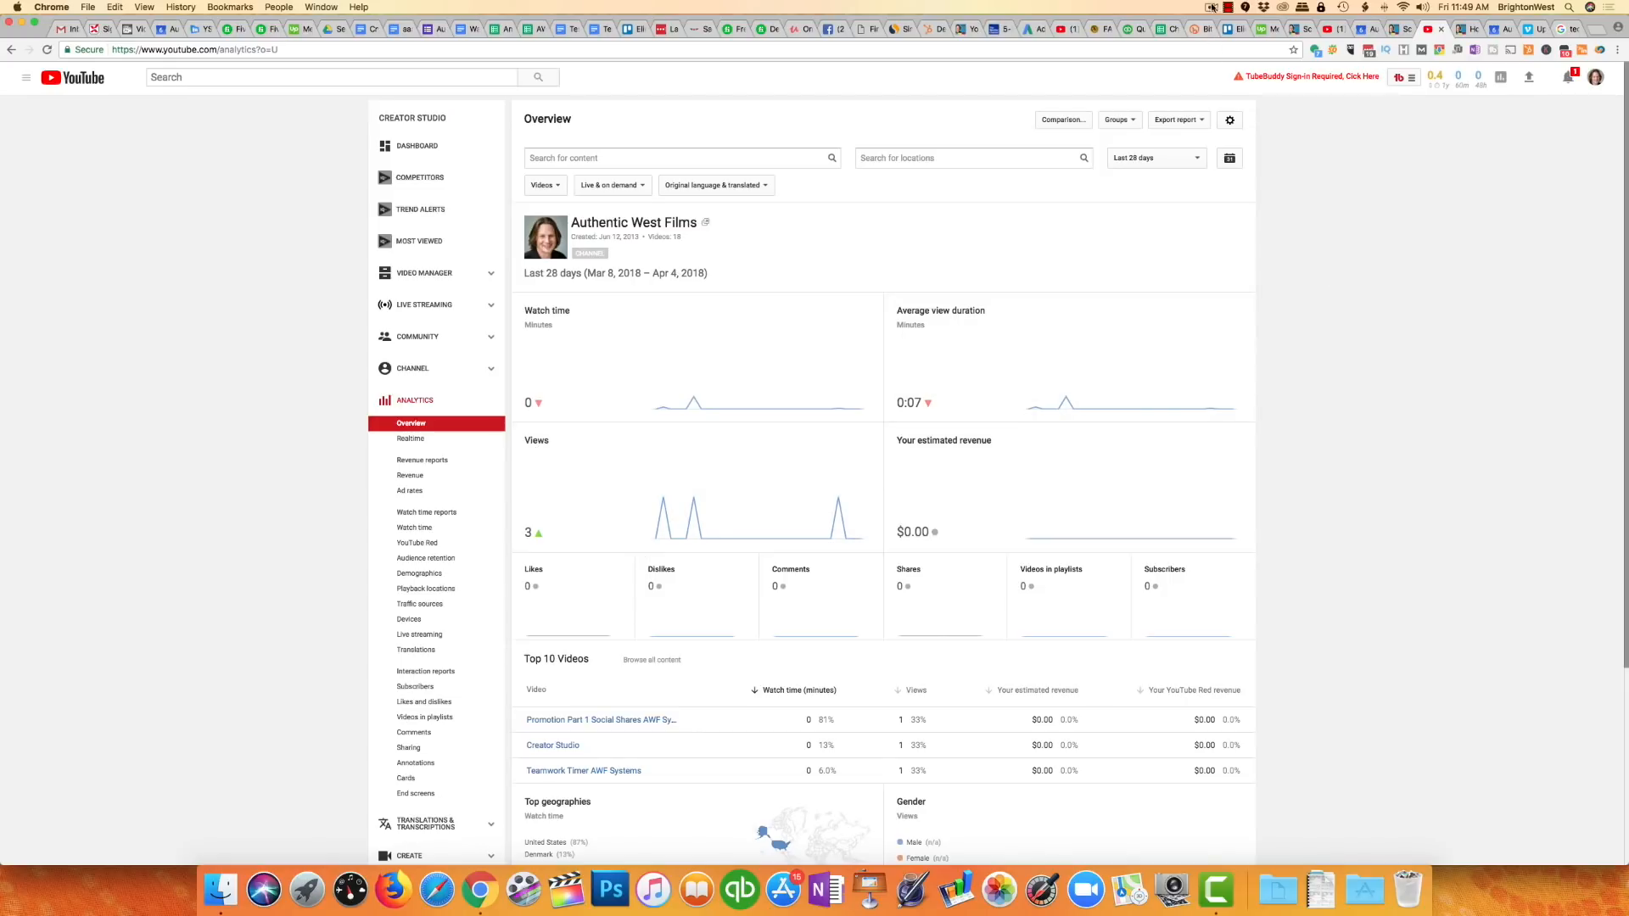
left_click(1211, 8)
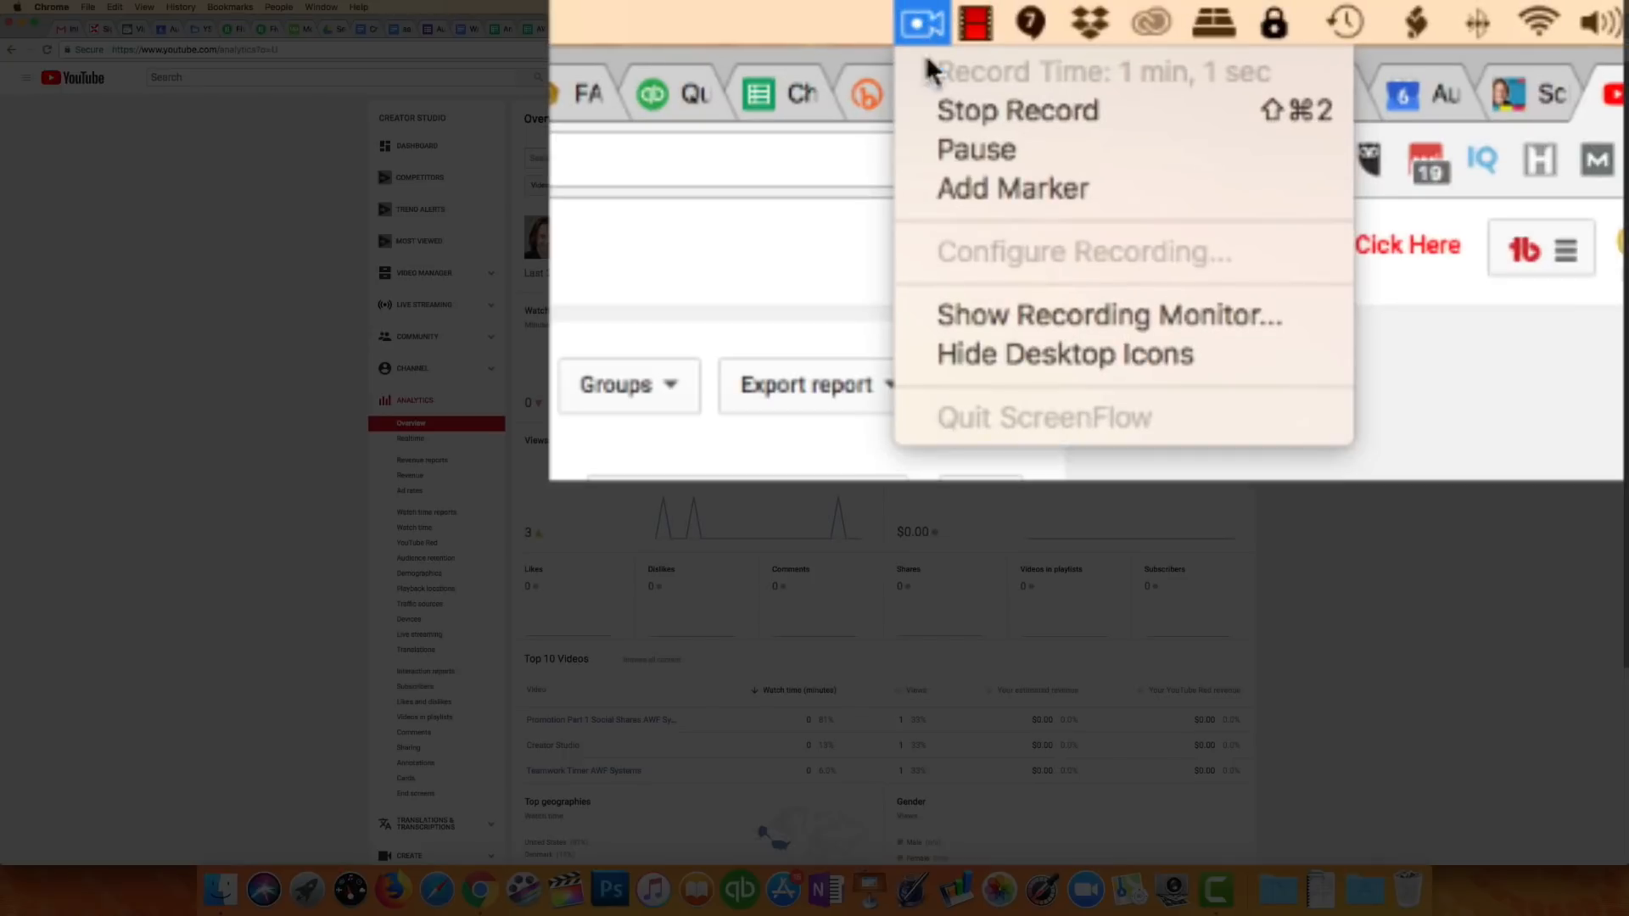
left_click(940, 112)
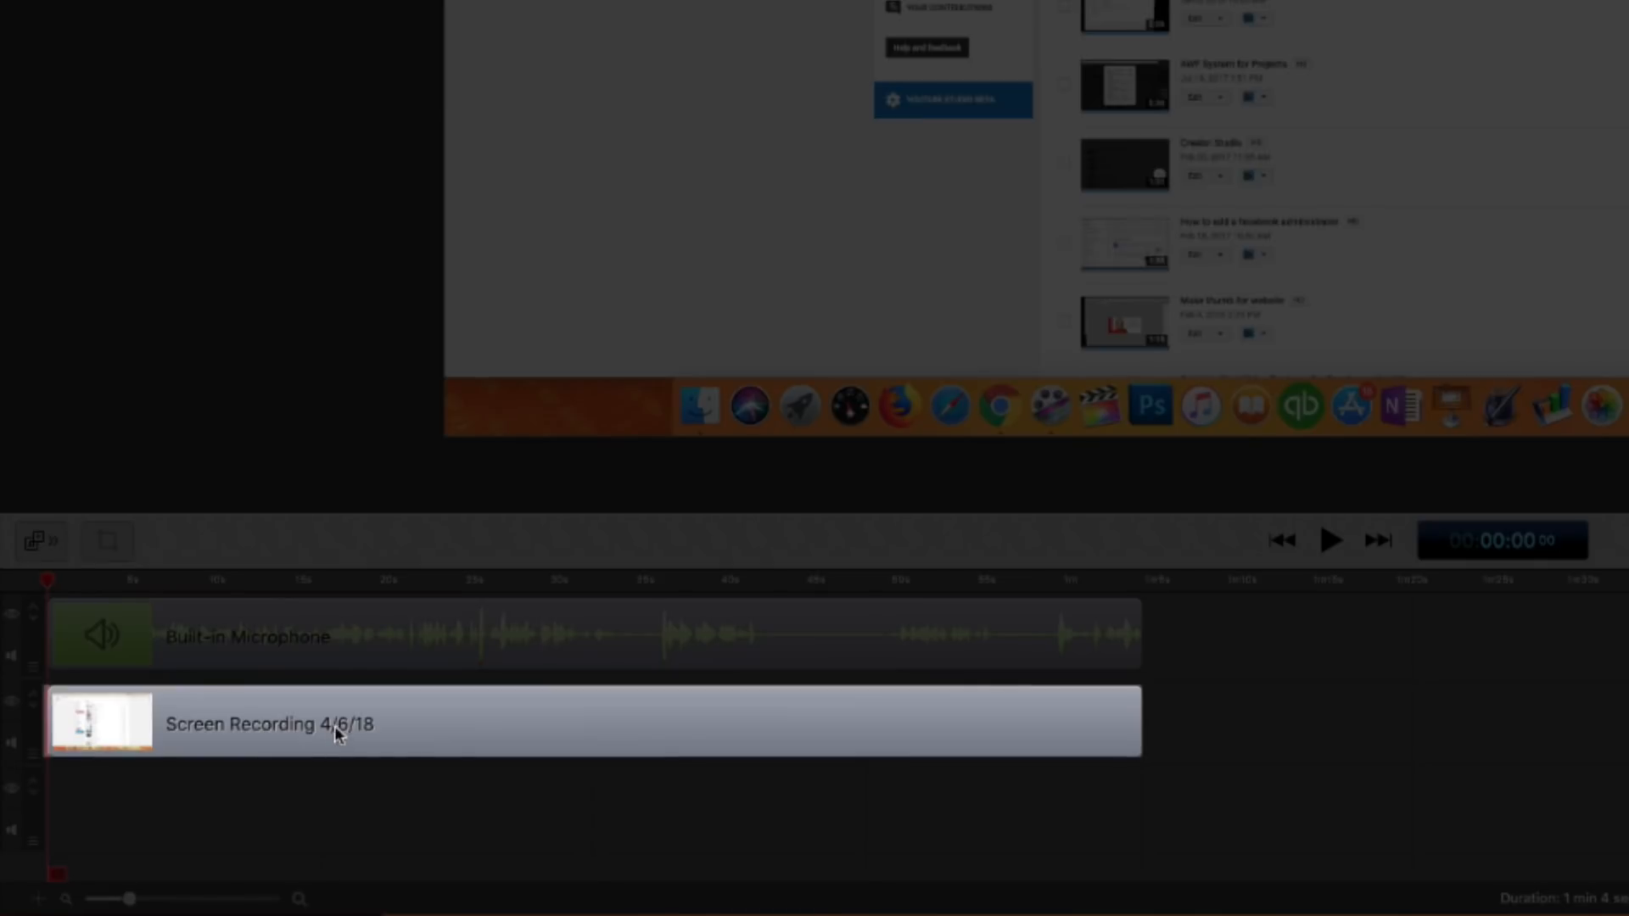
Trim the opening moment off the start of both the microphone and screen recording clips.
left_click_drag(334, 725, 409, 699)
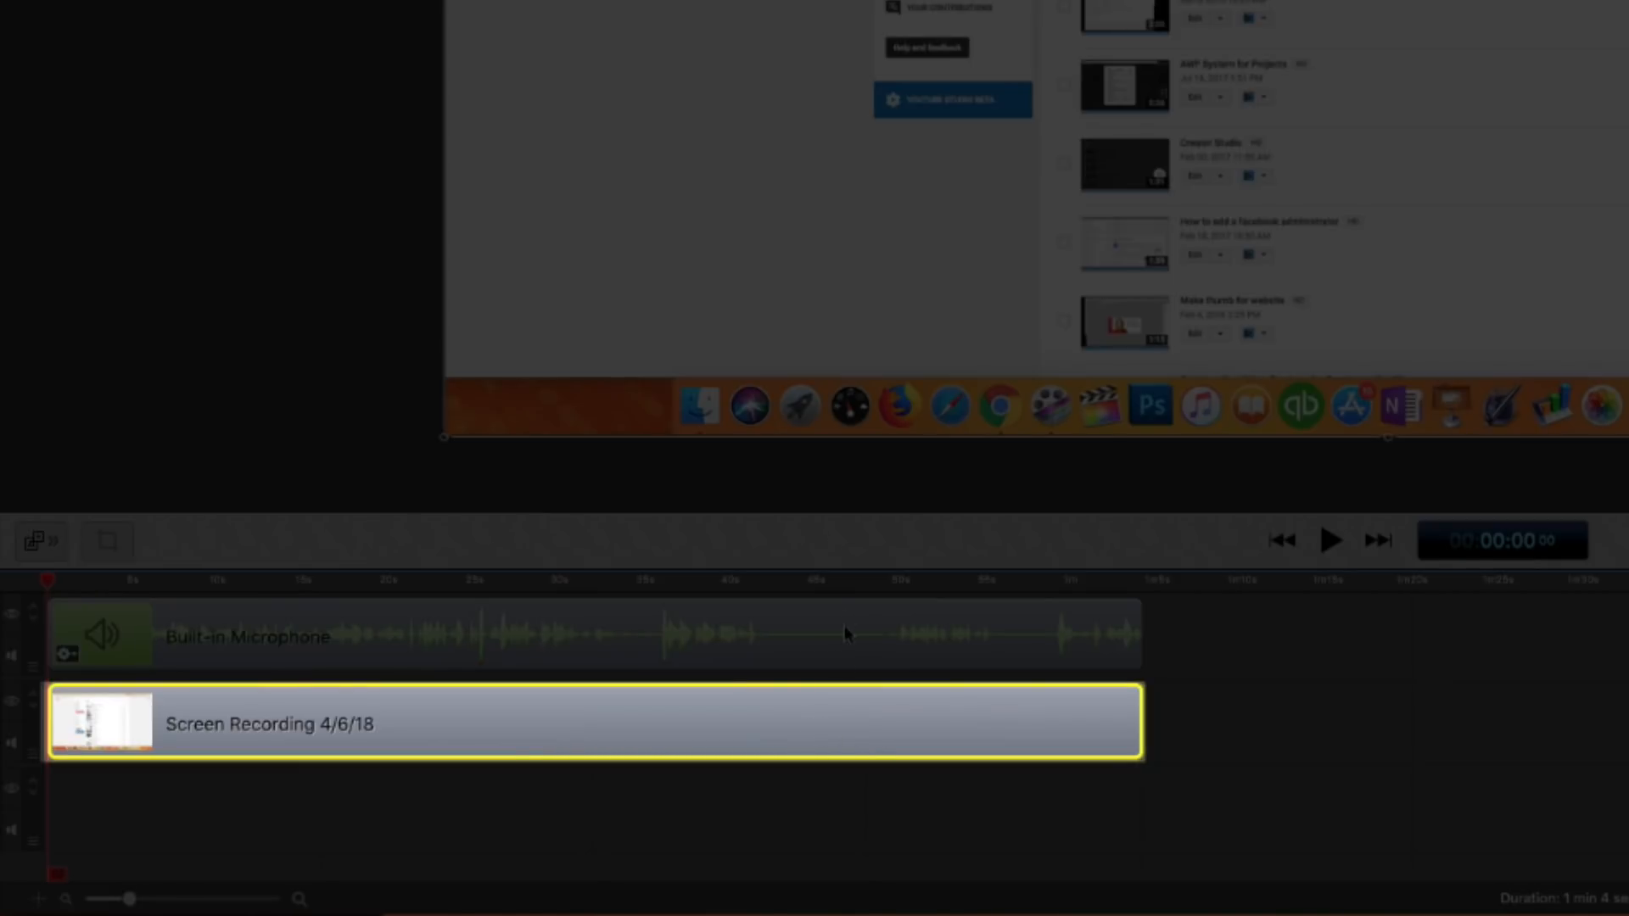
left_click(844, 627)
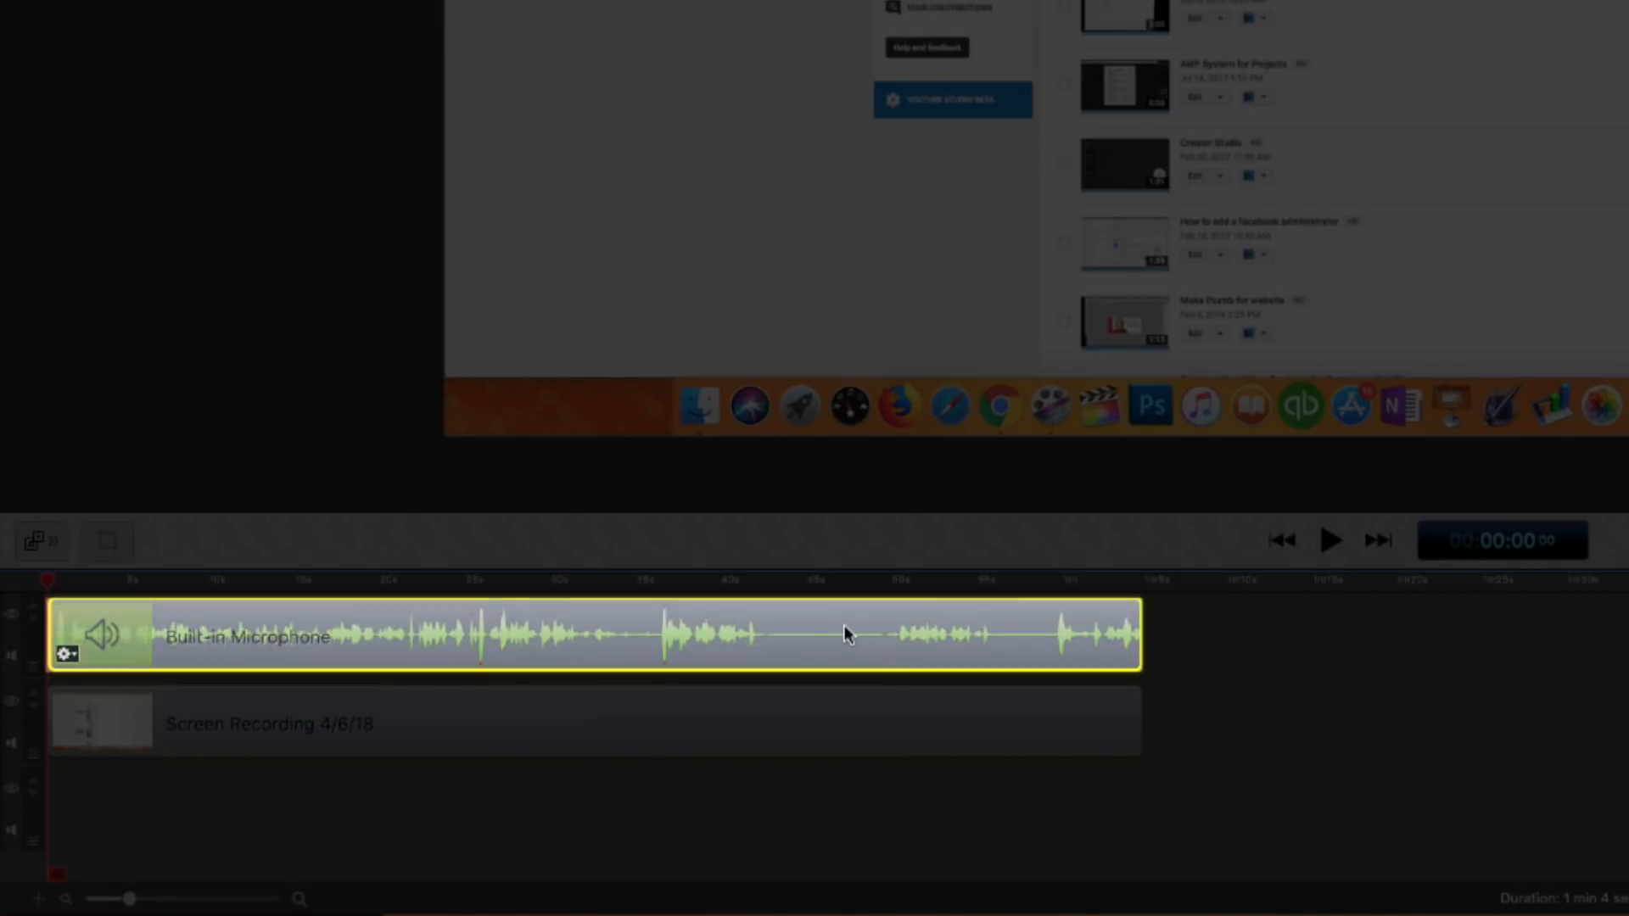
left_click(848, 725)
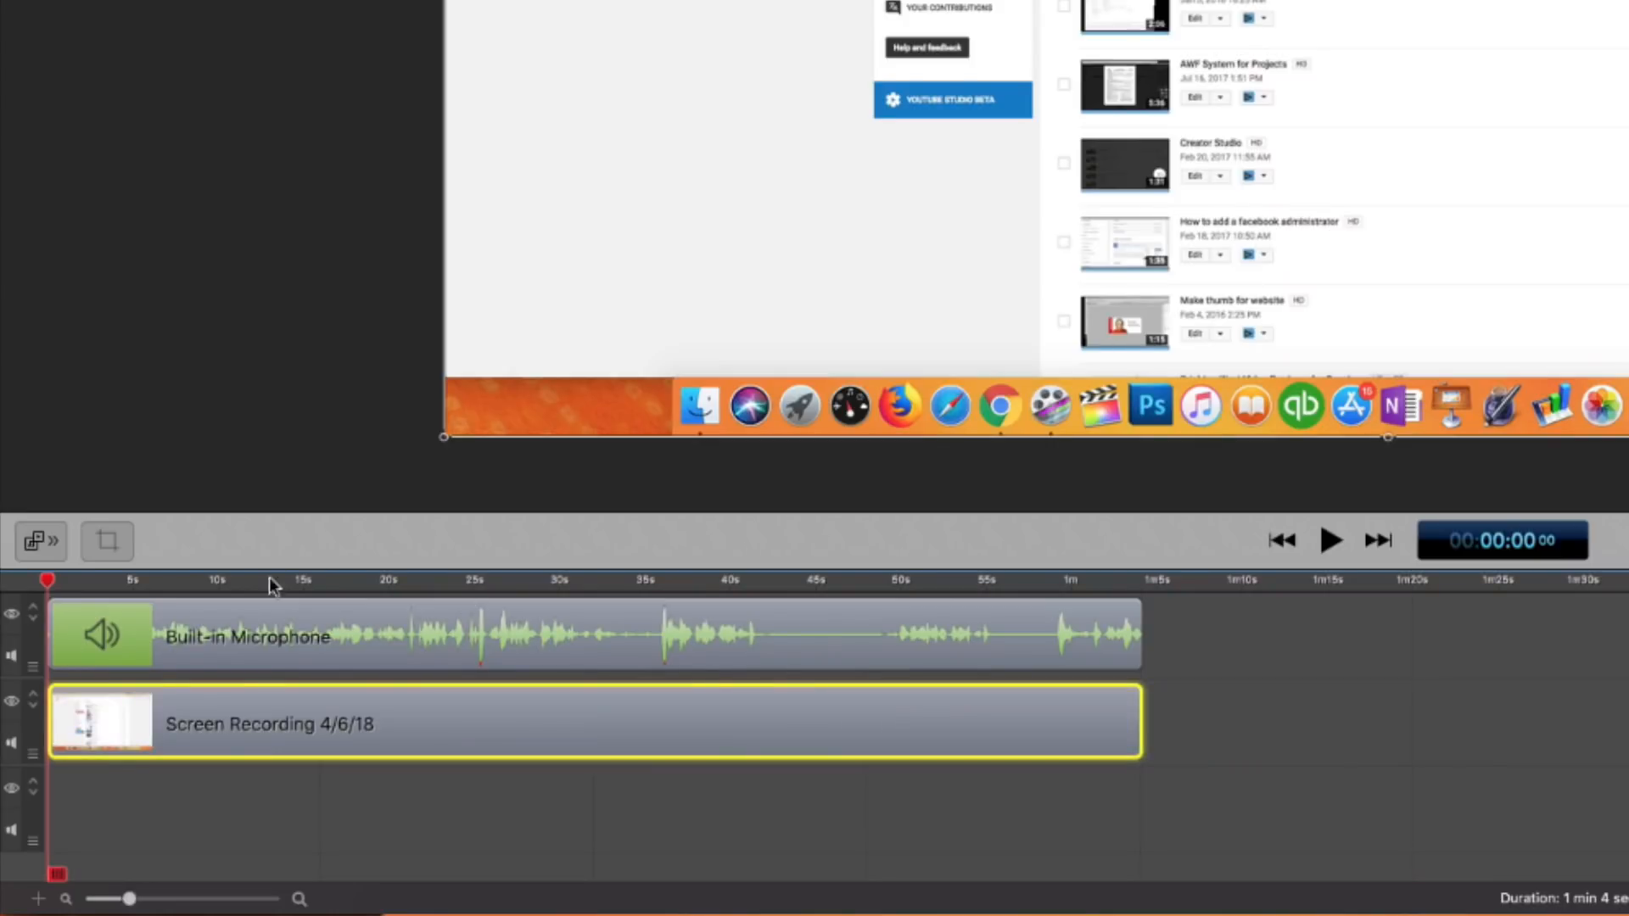
left_click_drag(51, 579, 73, 579)
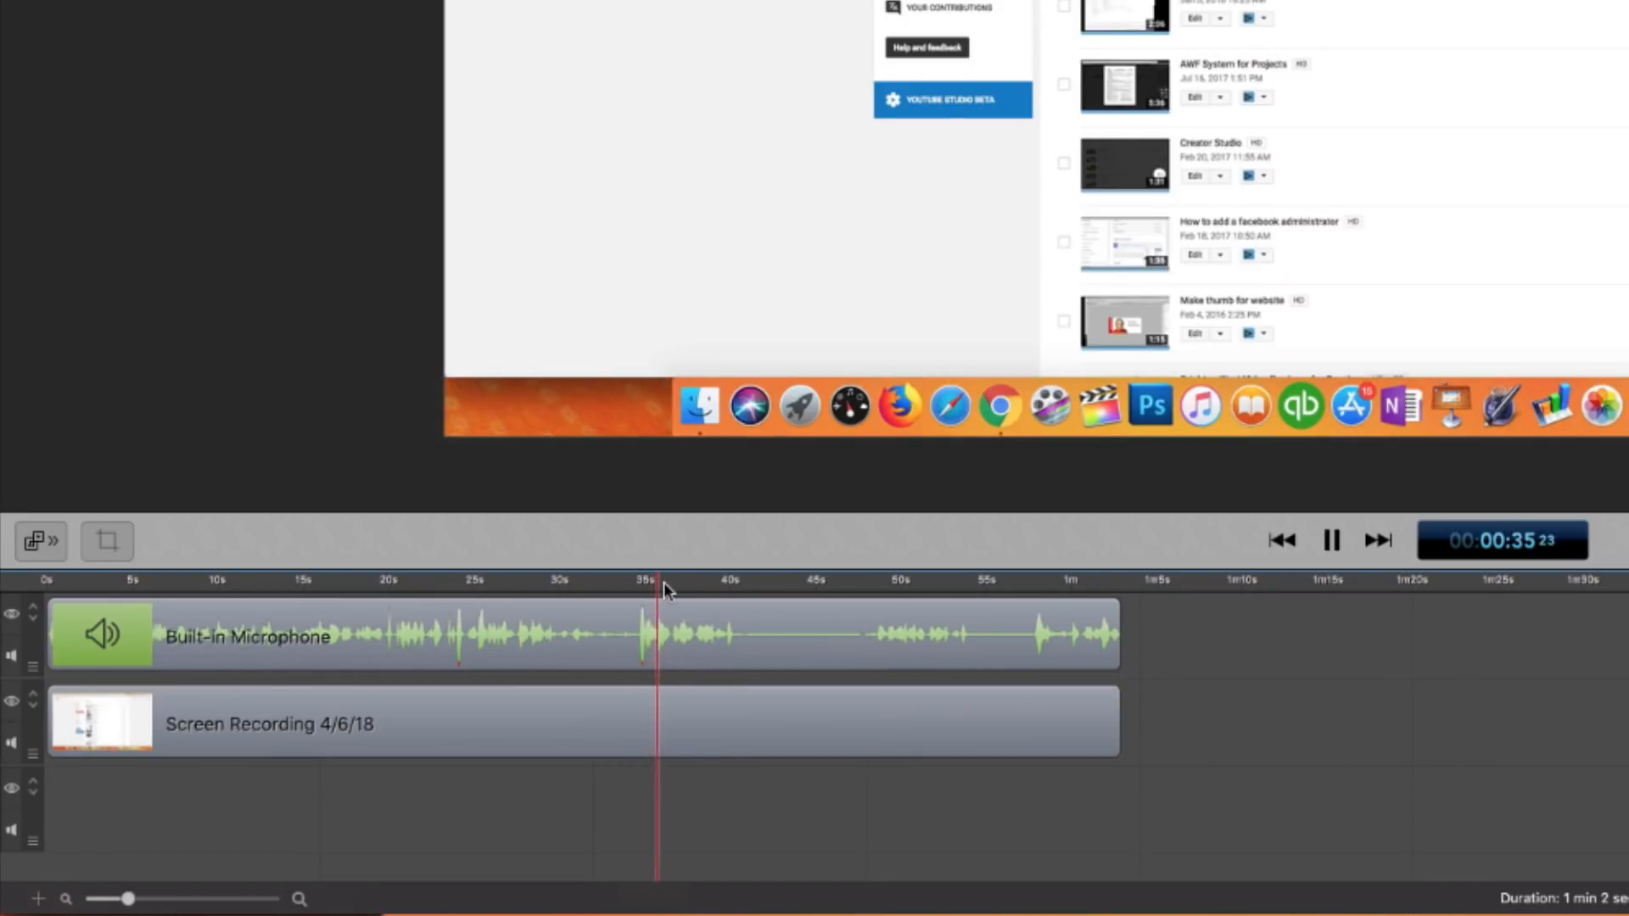
Split both clips at about 34 seconds on the timeline and delete the portions before the split.
left_click_drag(663, 582, 639, 589)
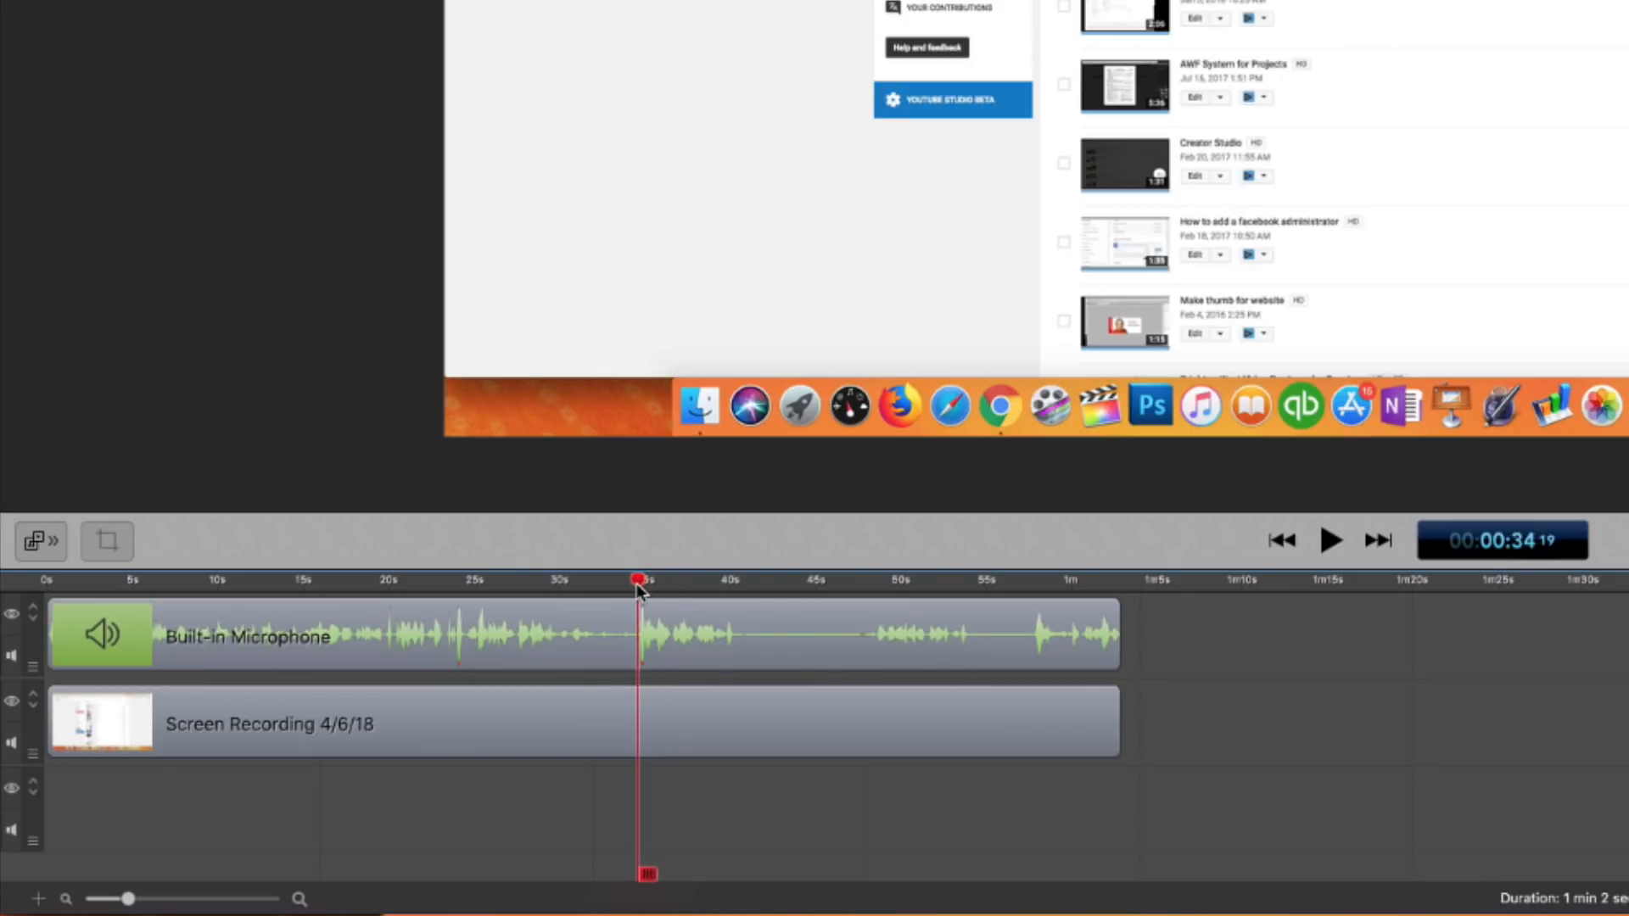
key("t")
left_click_drag(569, 816, 342, 583)
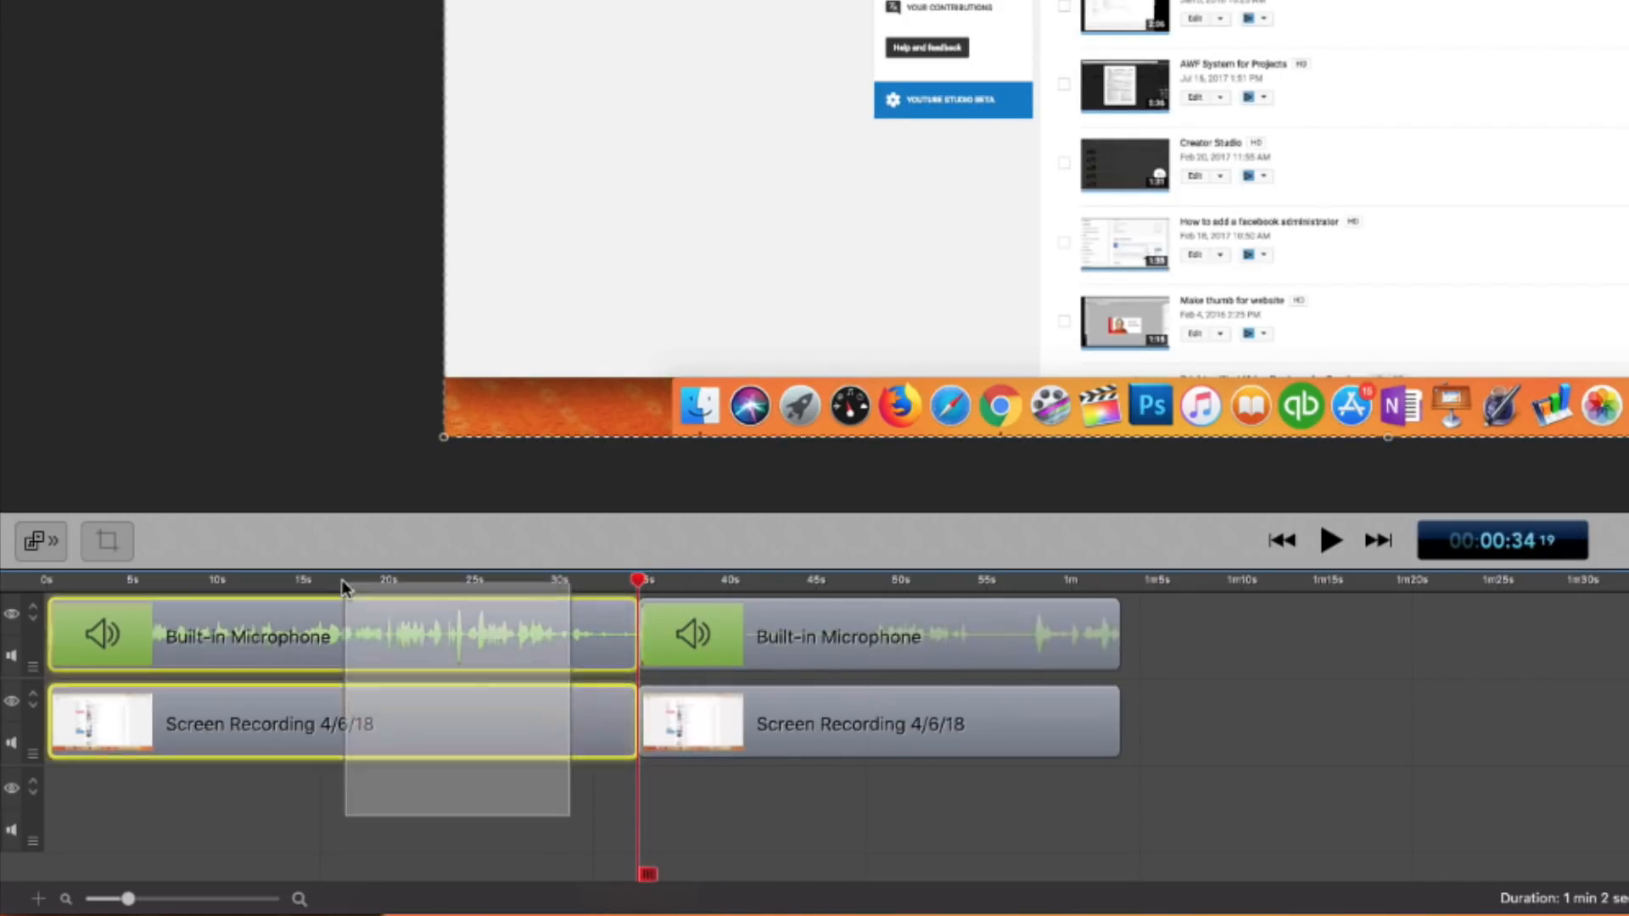
key("Delete")
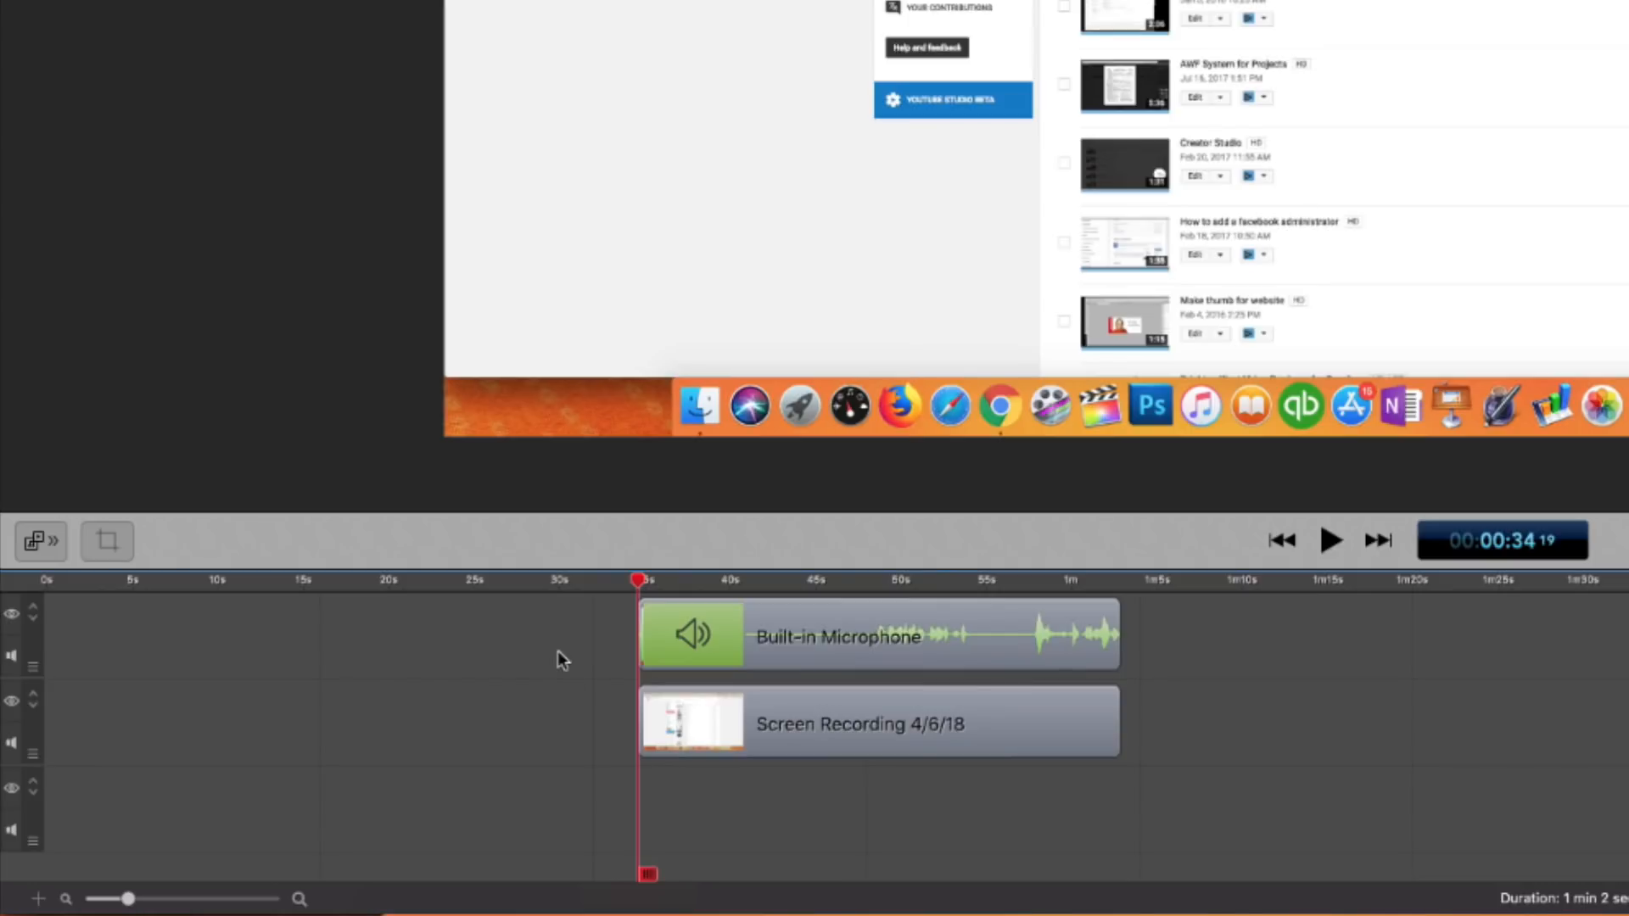
Move the remaining microphone and screen recording clips to the timeline start and play back the first 6 seconds.
left_click_drag(967, 825, 203, 649)
left_click(47, 578)
key("space")
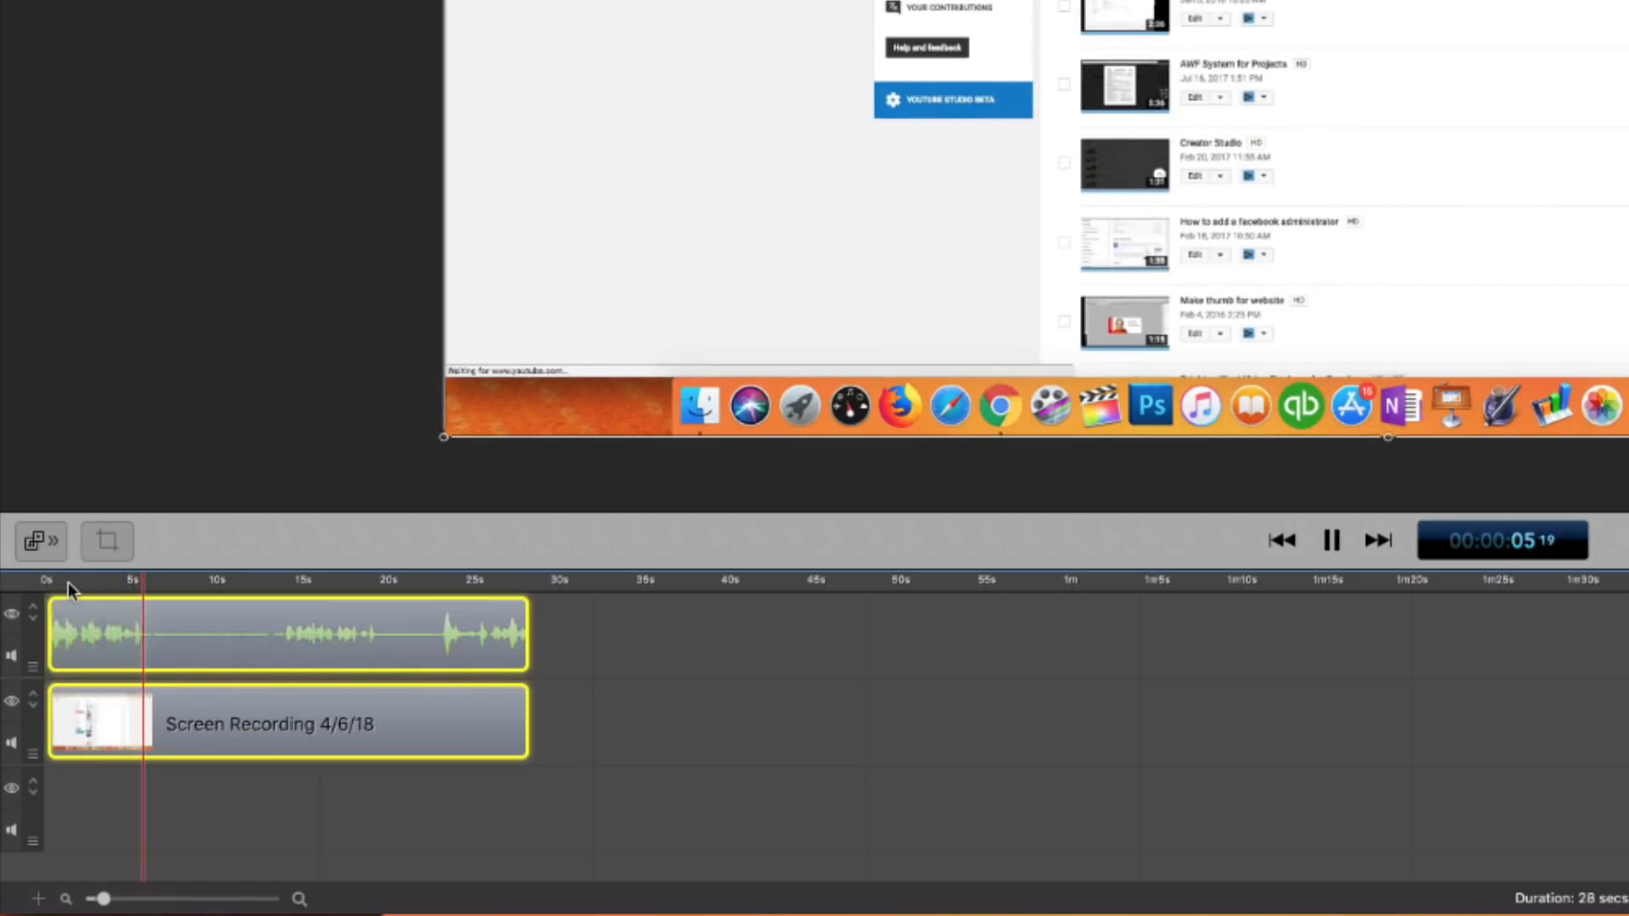
key("space")
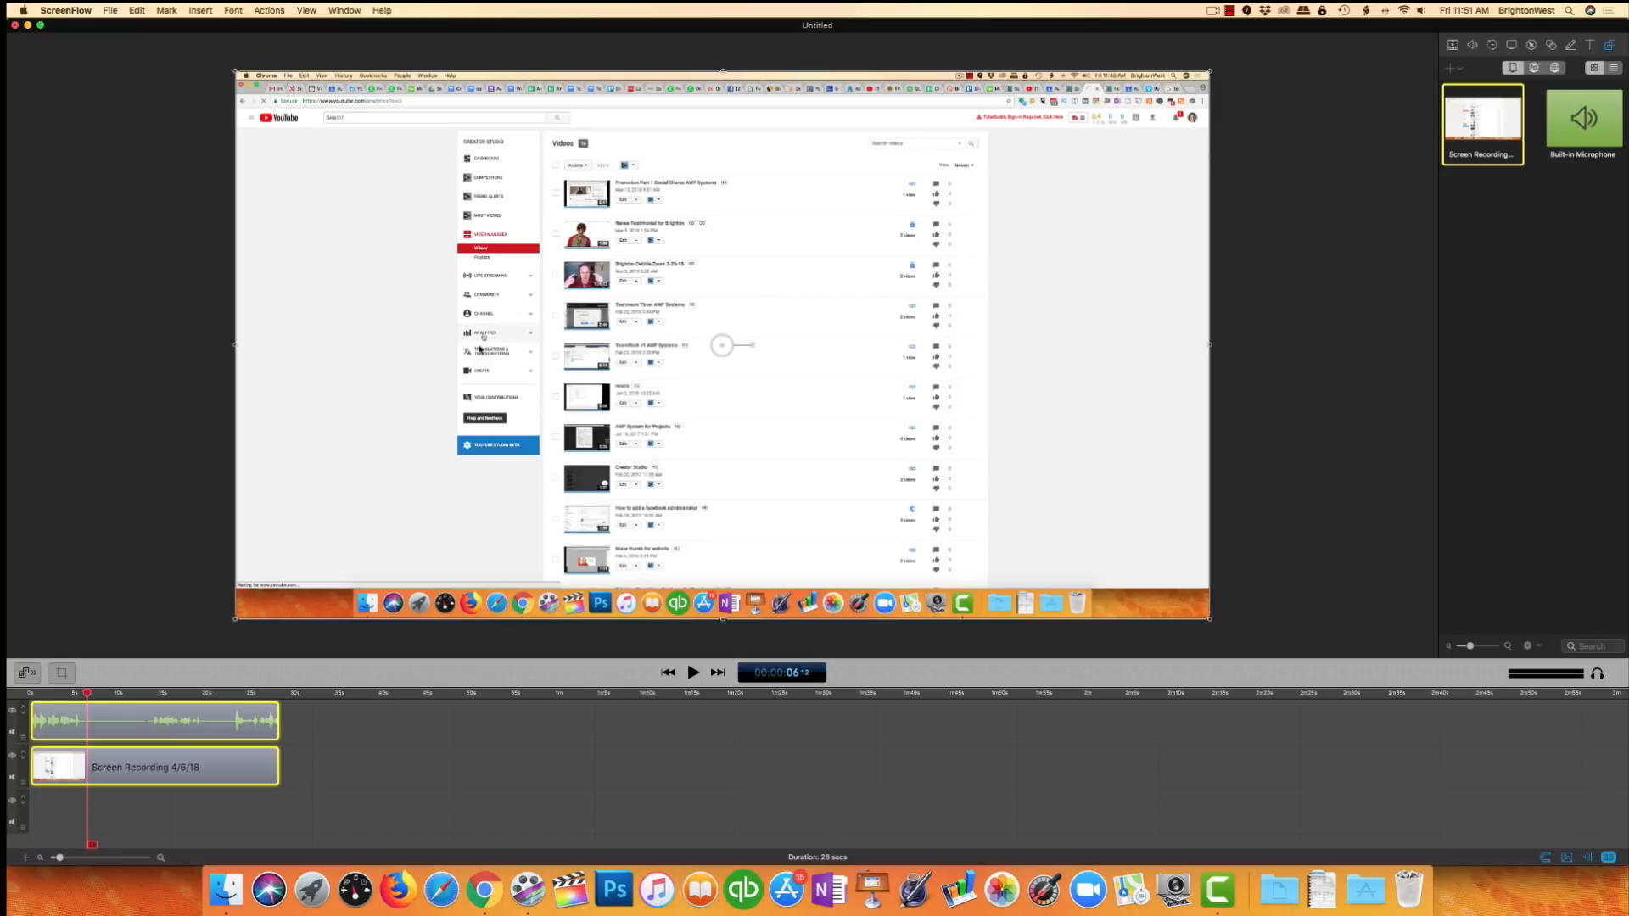
Add a mouse cursor callout to the screen recording clip at about 6 seconds and extend it to about 13 seconds.
left_click(359, 778)
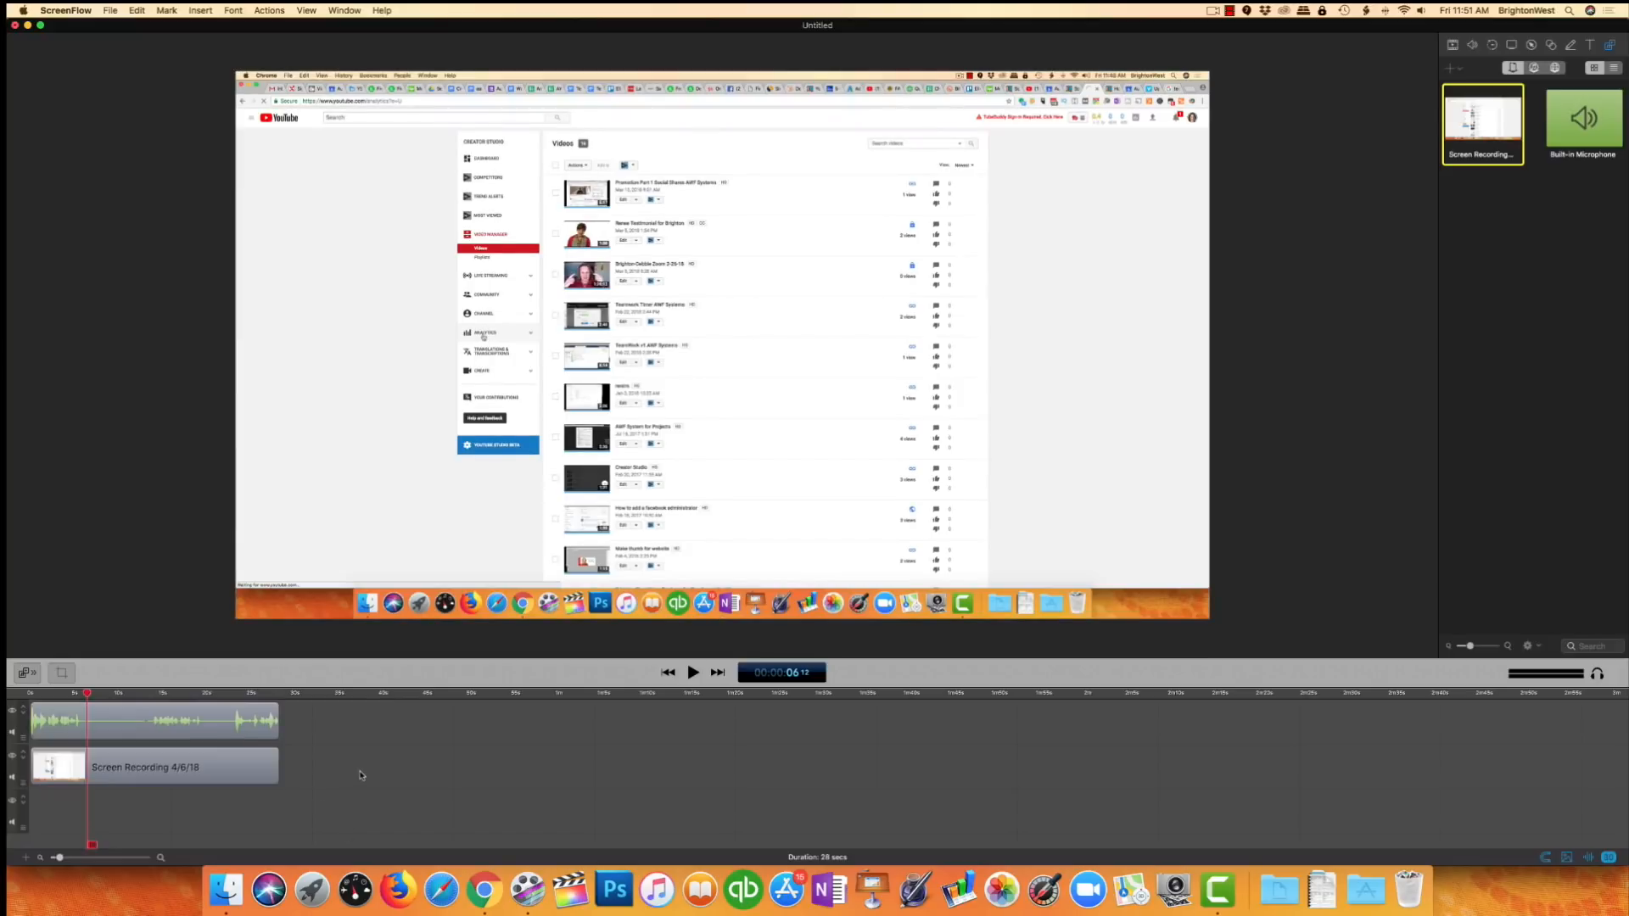
left_click(121, 769)
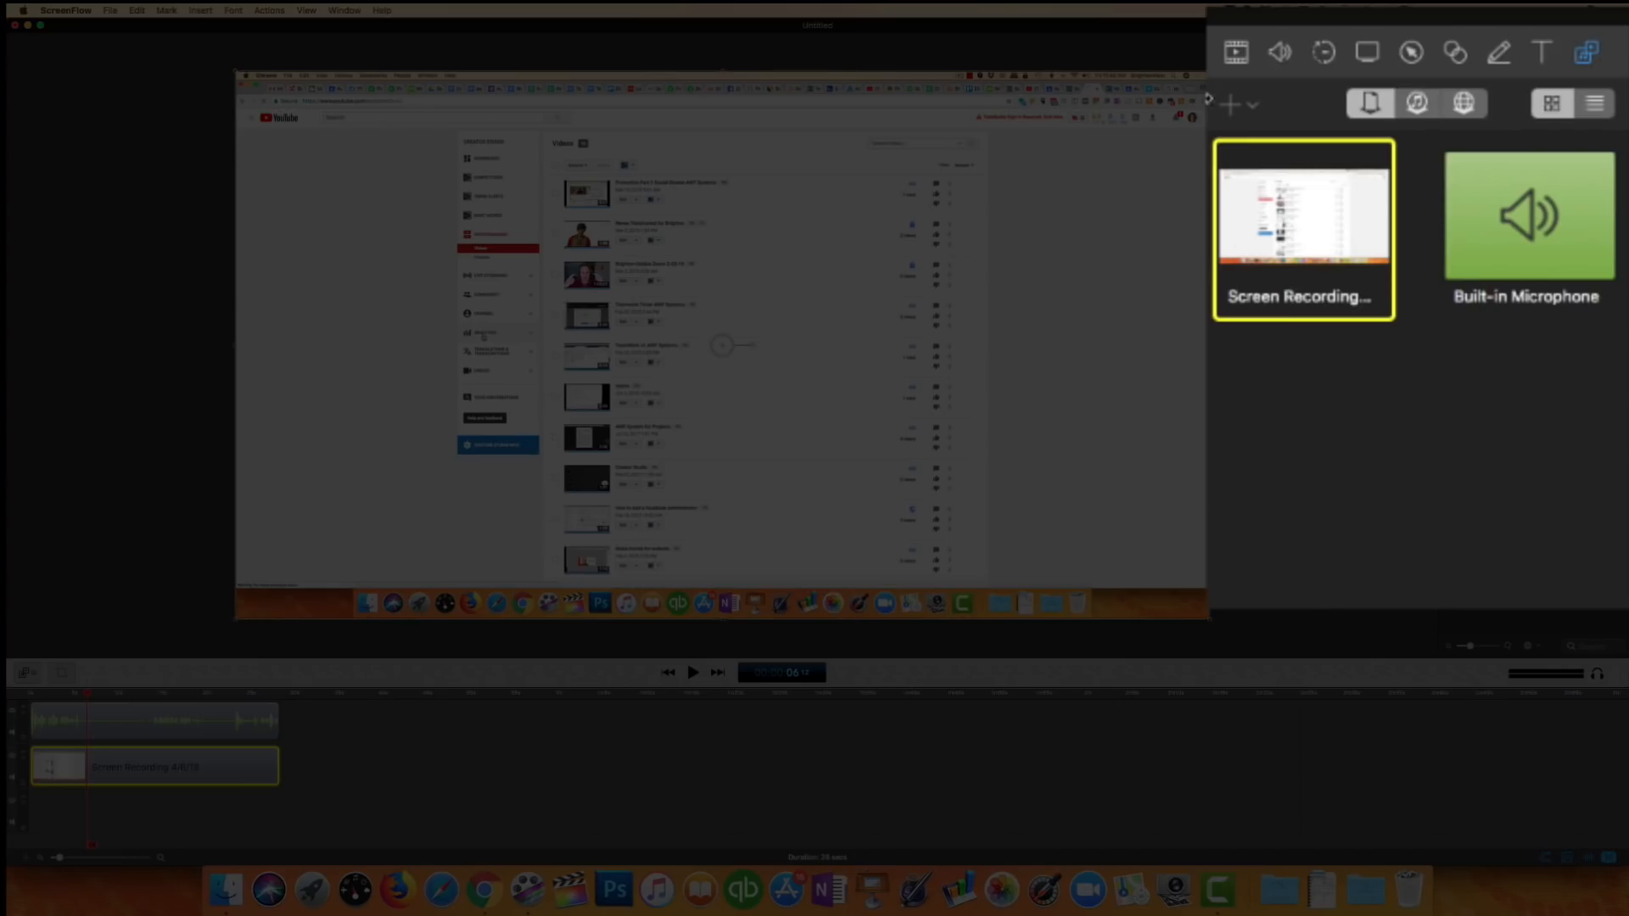
left_click(1411, 56)
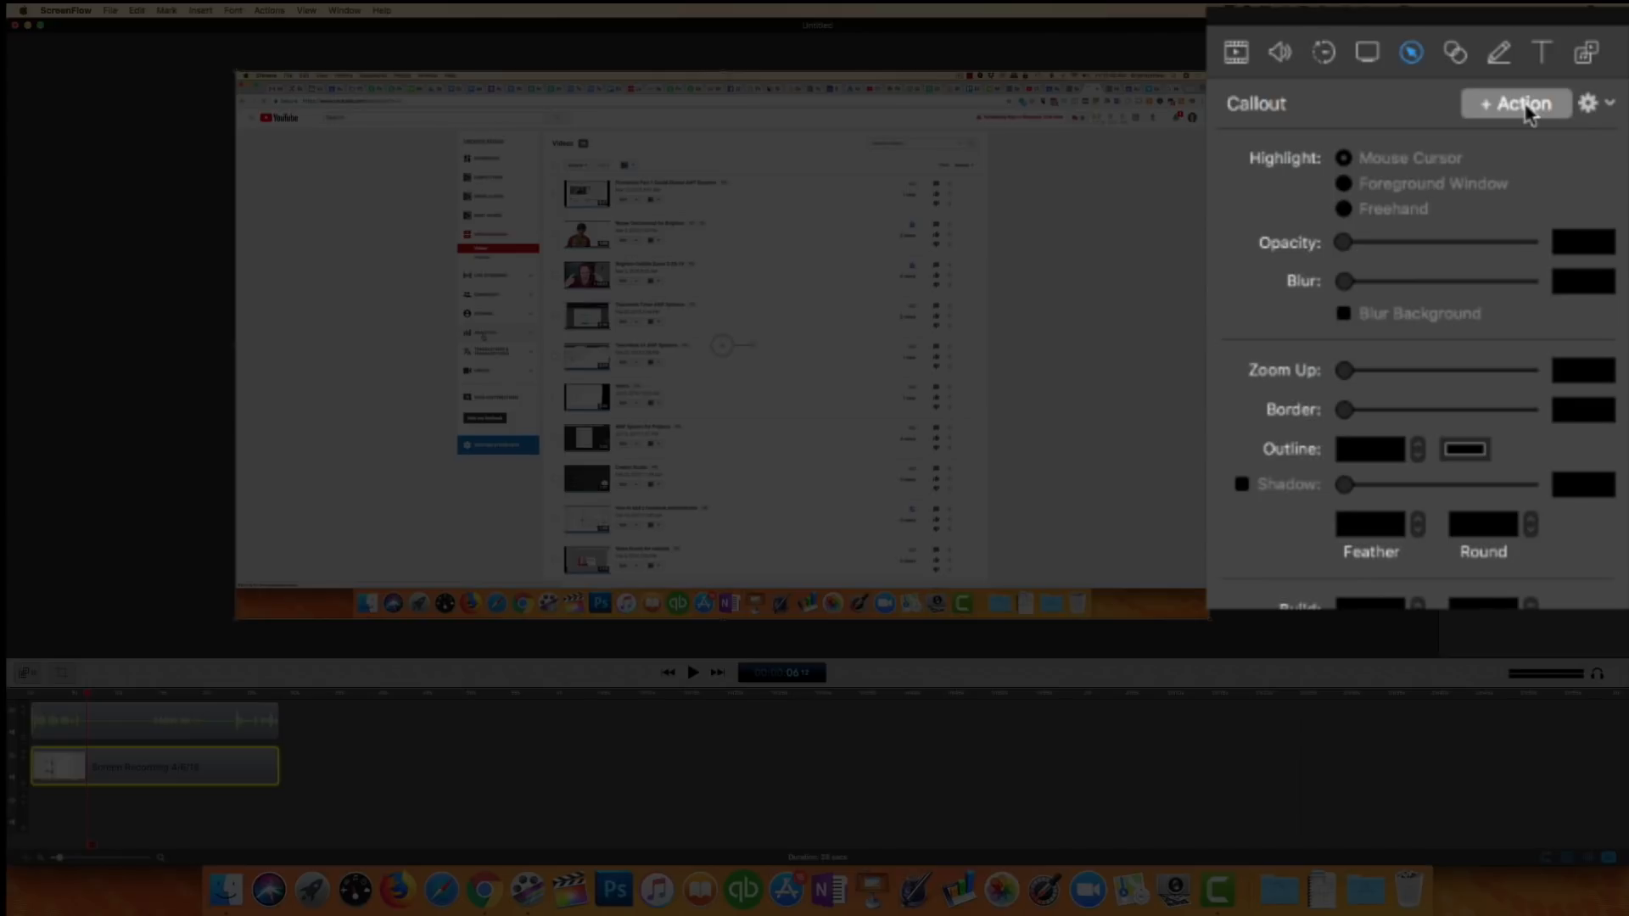
left_click(1525, 108)
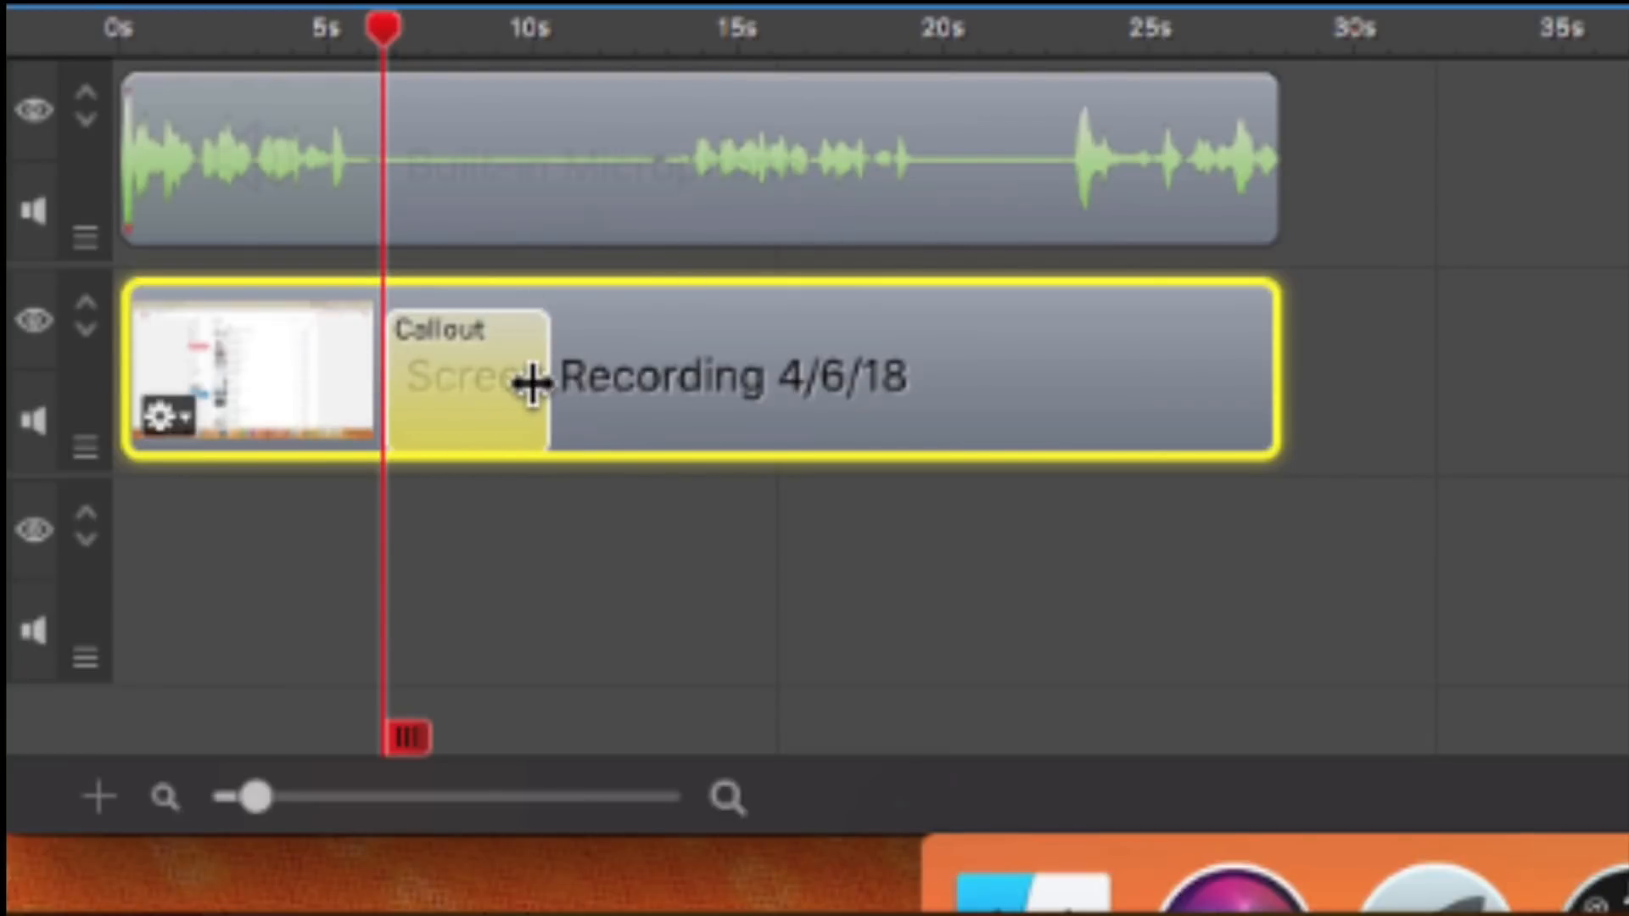
left_click_drag(540, 380, 698, 393)
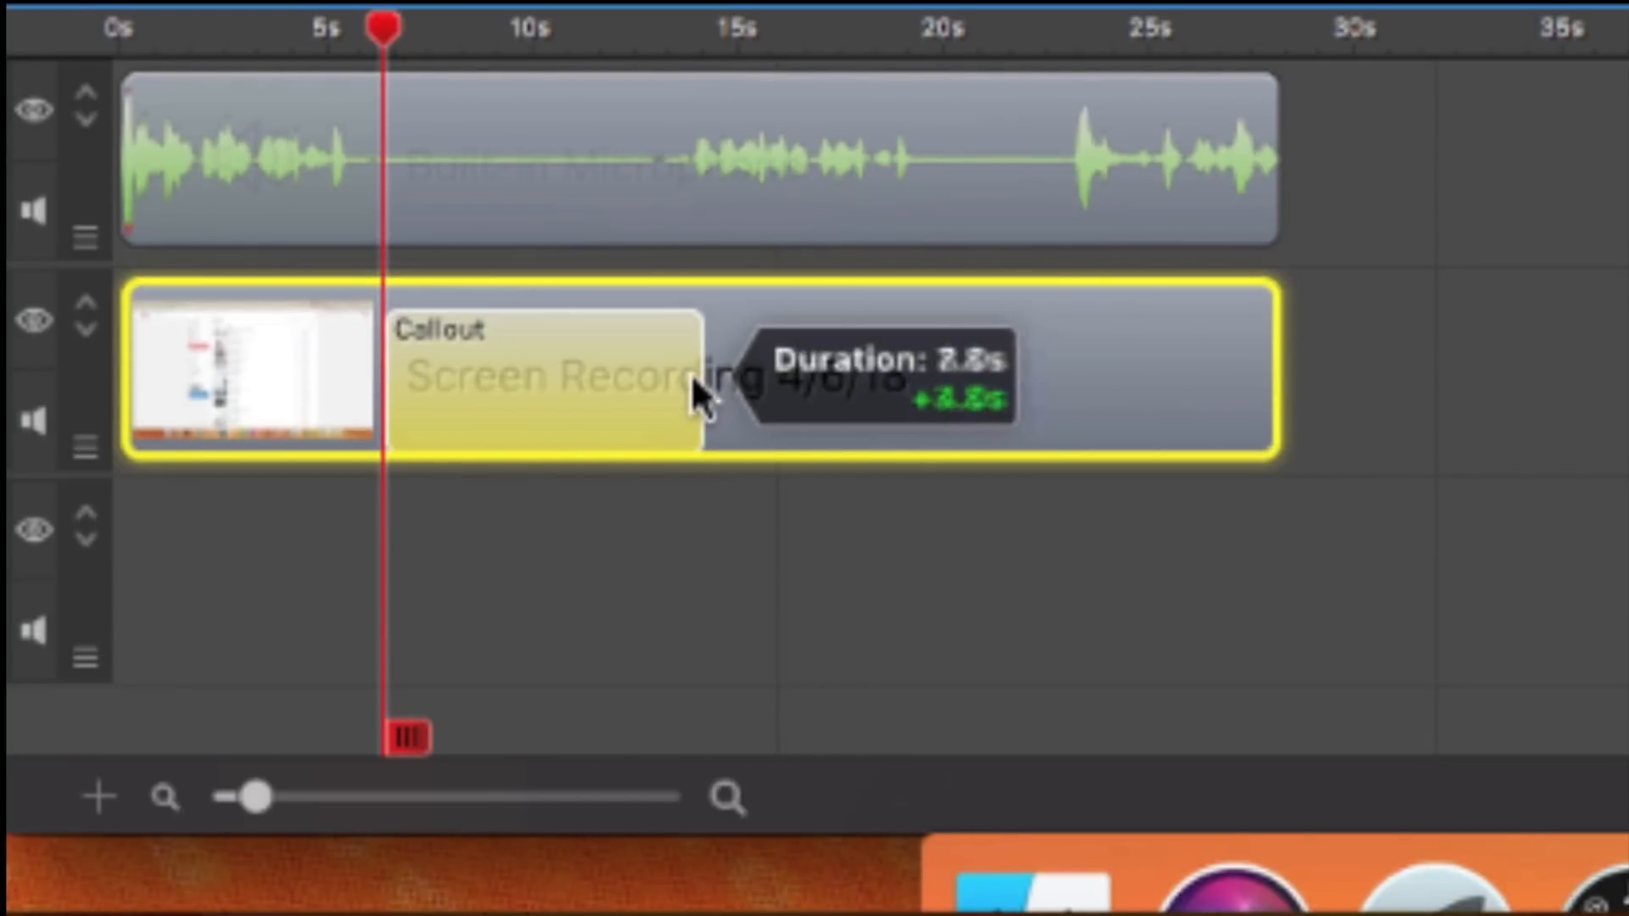
mouse_move(544, 378)
left_mouse_down()
mouse_move(415, 386)
mouse_move(543, 371)
left_mouse_up()
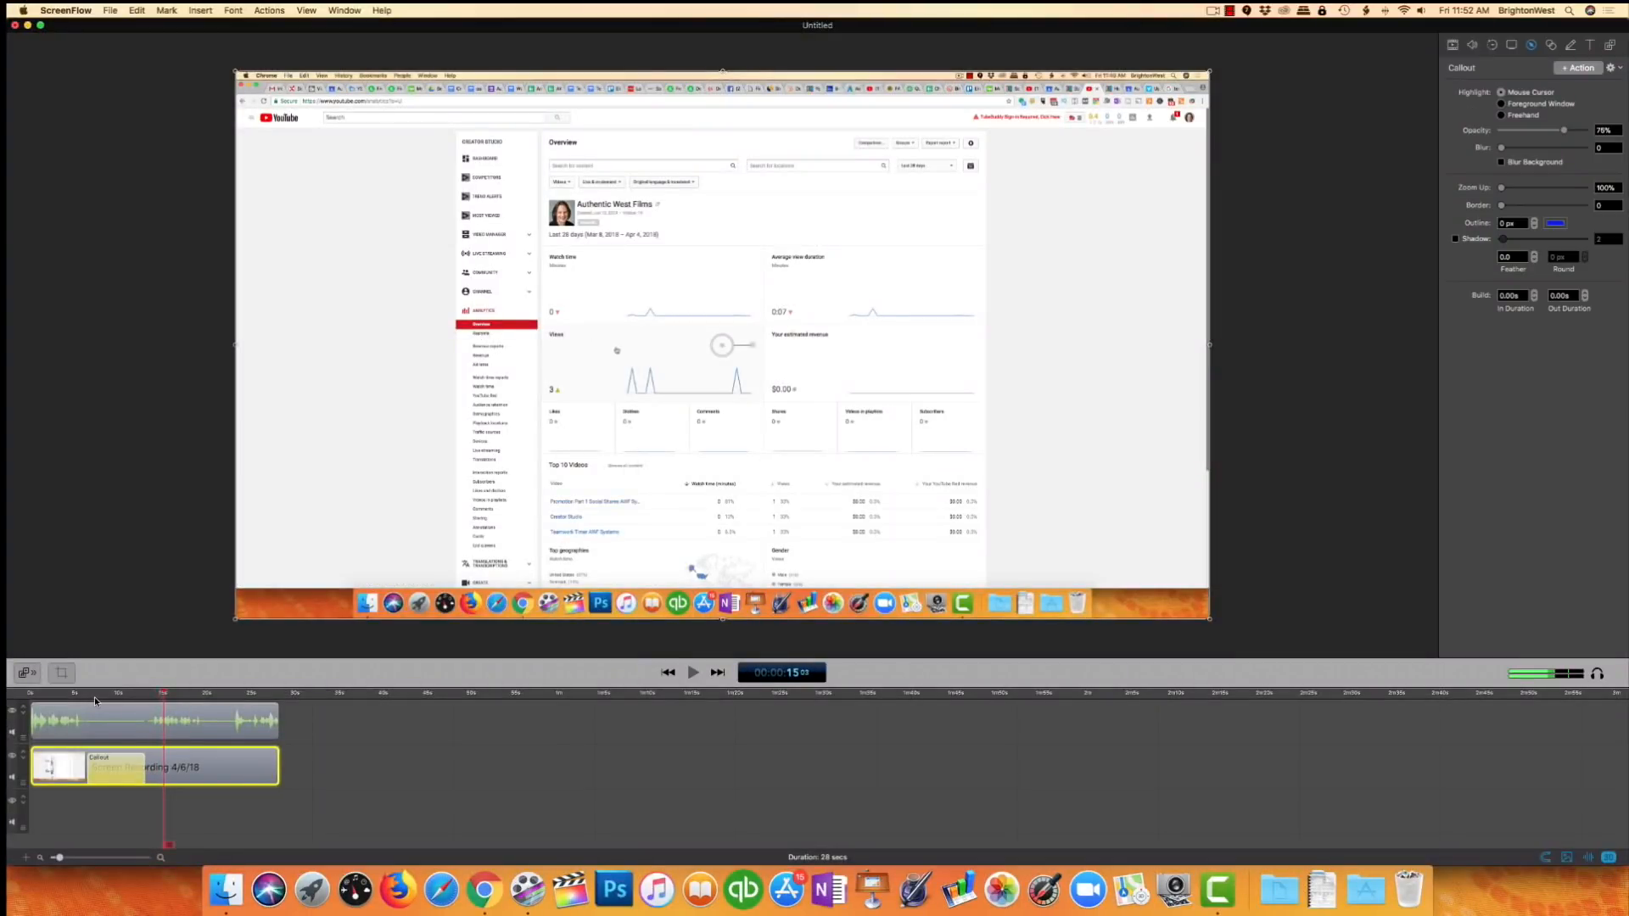
Place the callout from about 13 seconds onward, play through it, and park the playhead near its end.
left_click(144, 694)
key("space")
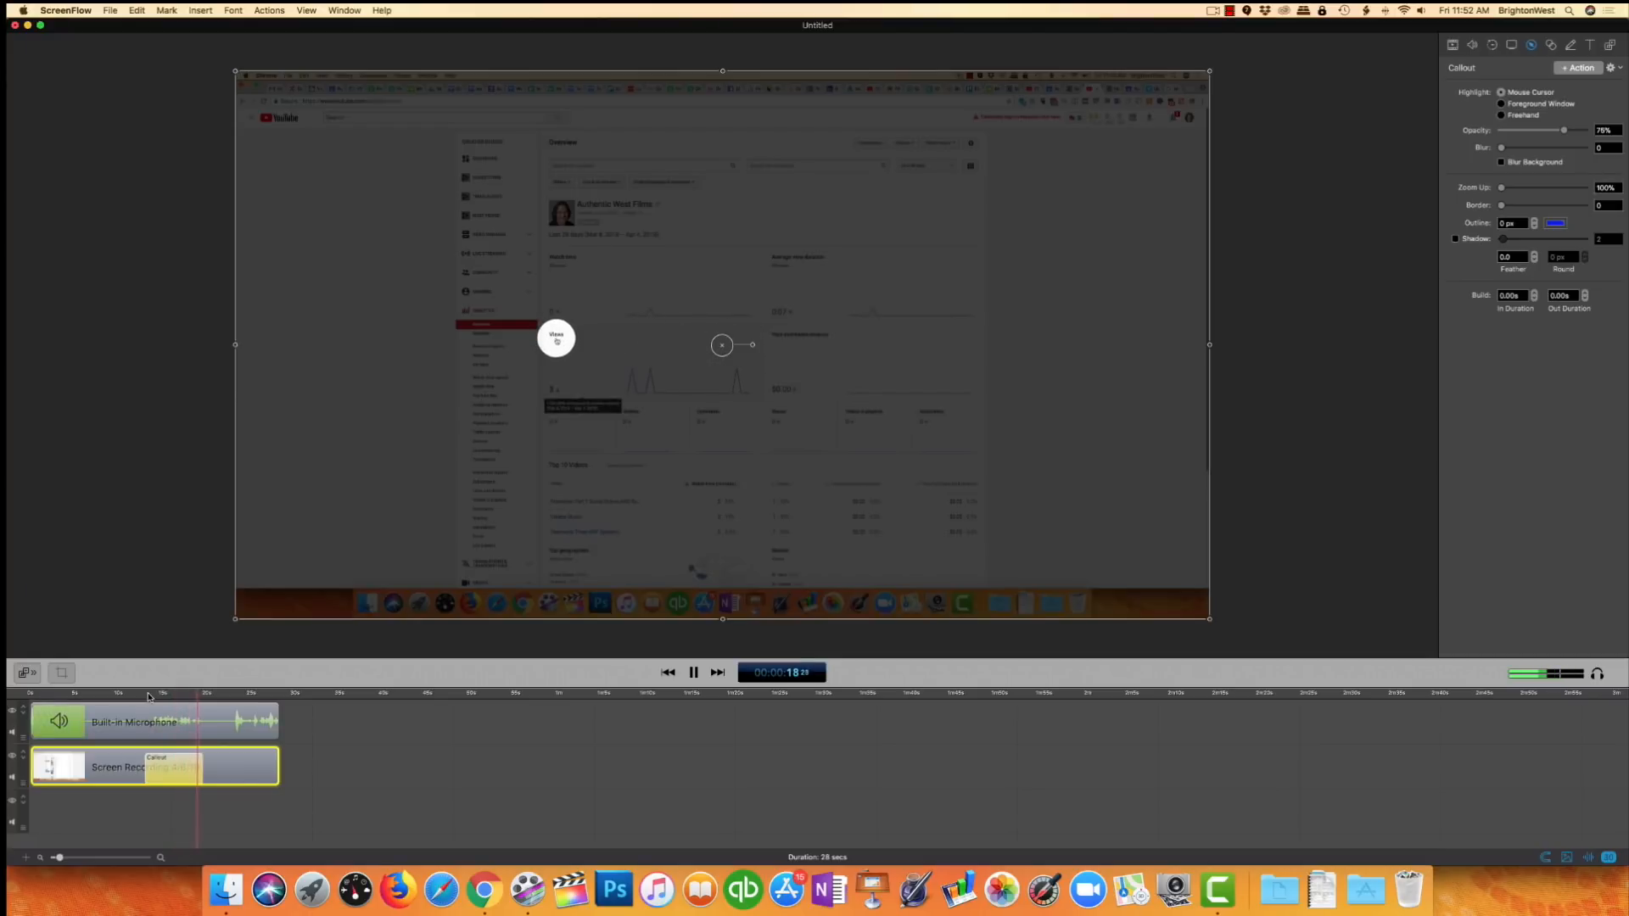
key("space")
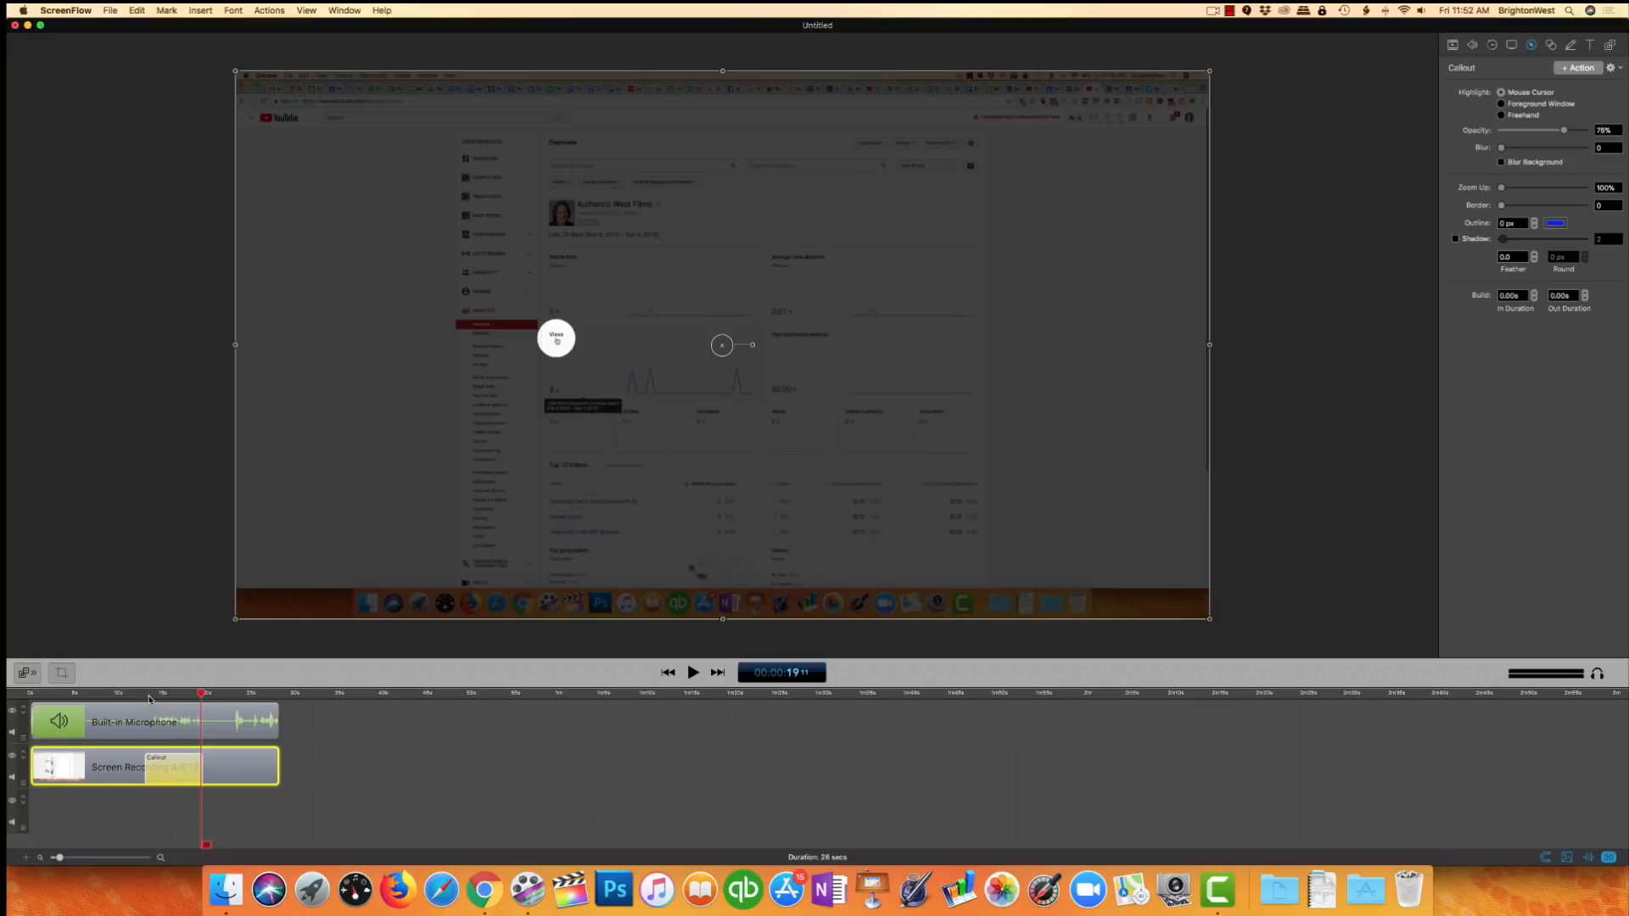
left_click_drag(147, 696, 194, 697)
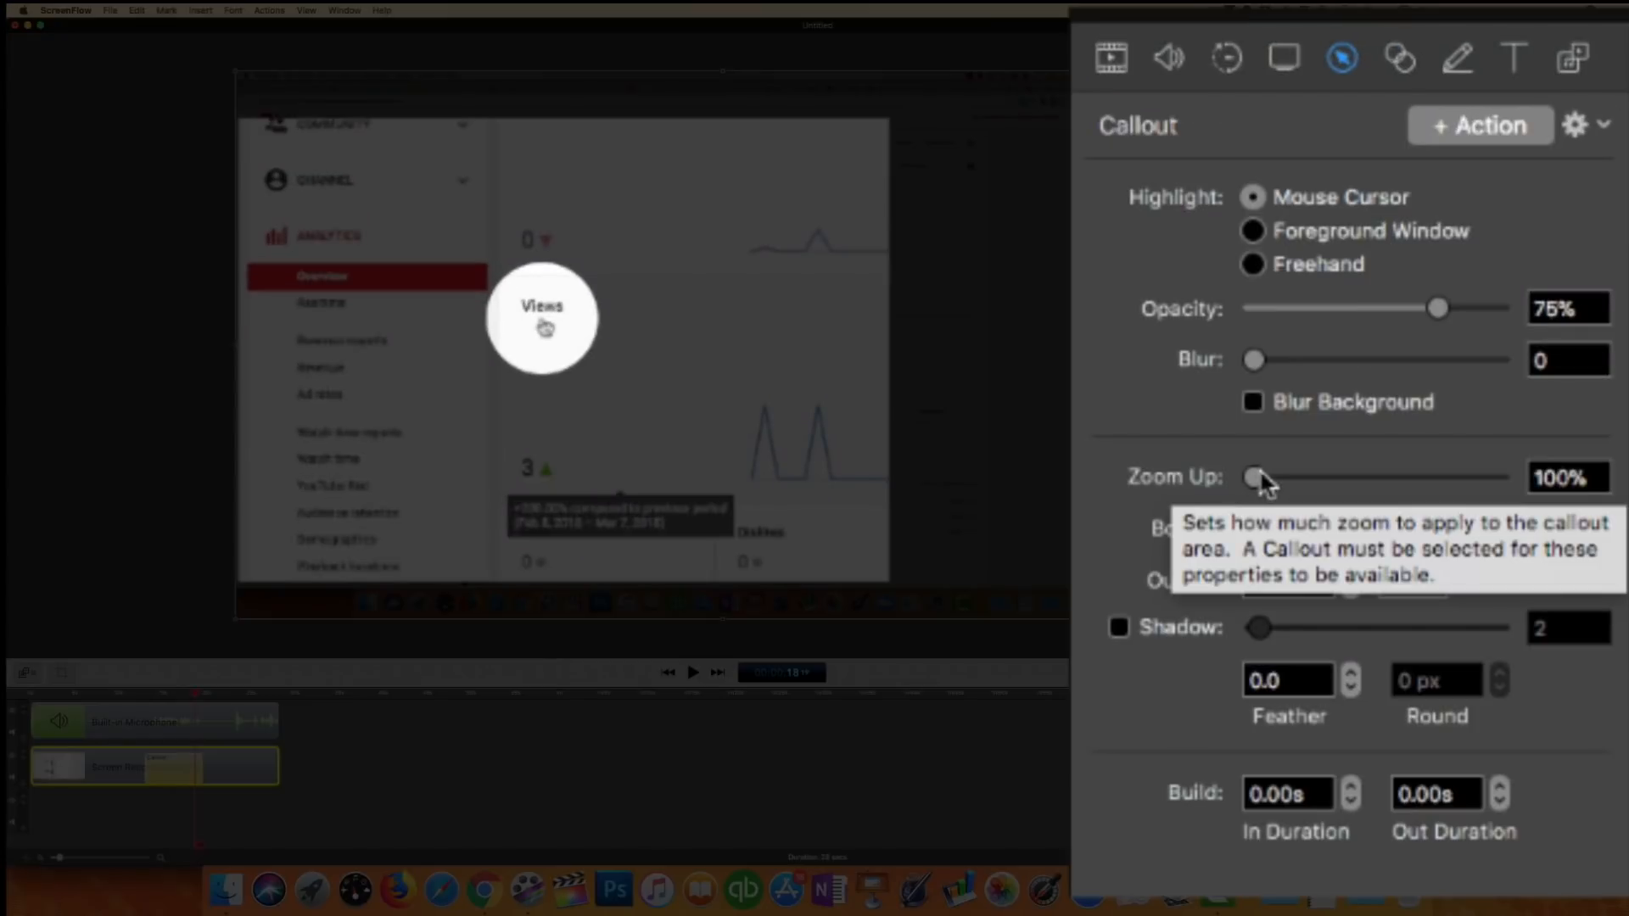
Set the callout's zoom to 302% and give it a 5 px blue outline.
left_click_drag(1261, 476, 1379, 477)
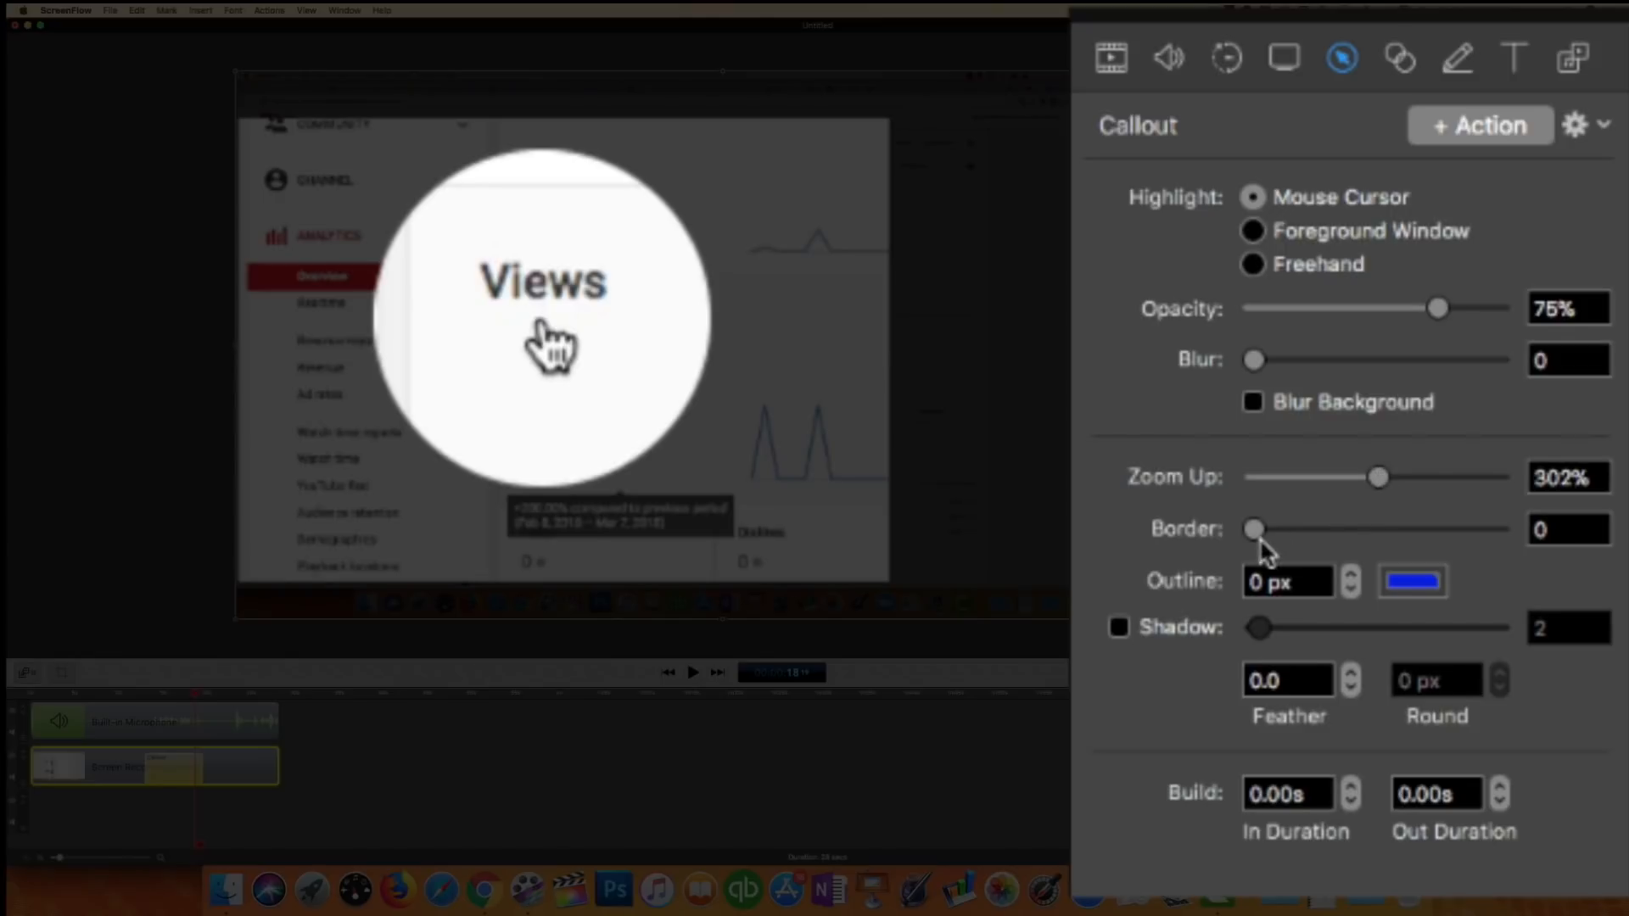
left_click(1341, 570)
left_click(1342, 570)
left_click(1342, 570)
left_click(1341, 570)
left_click(1342, 570)
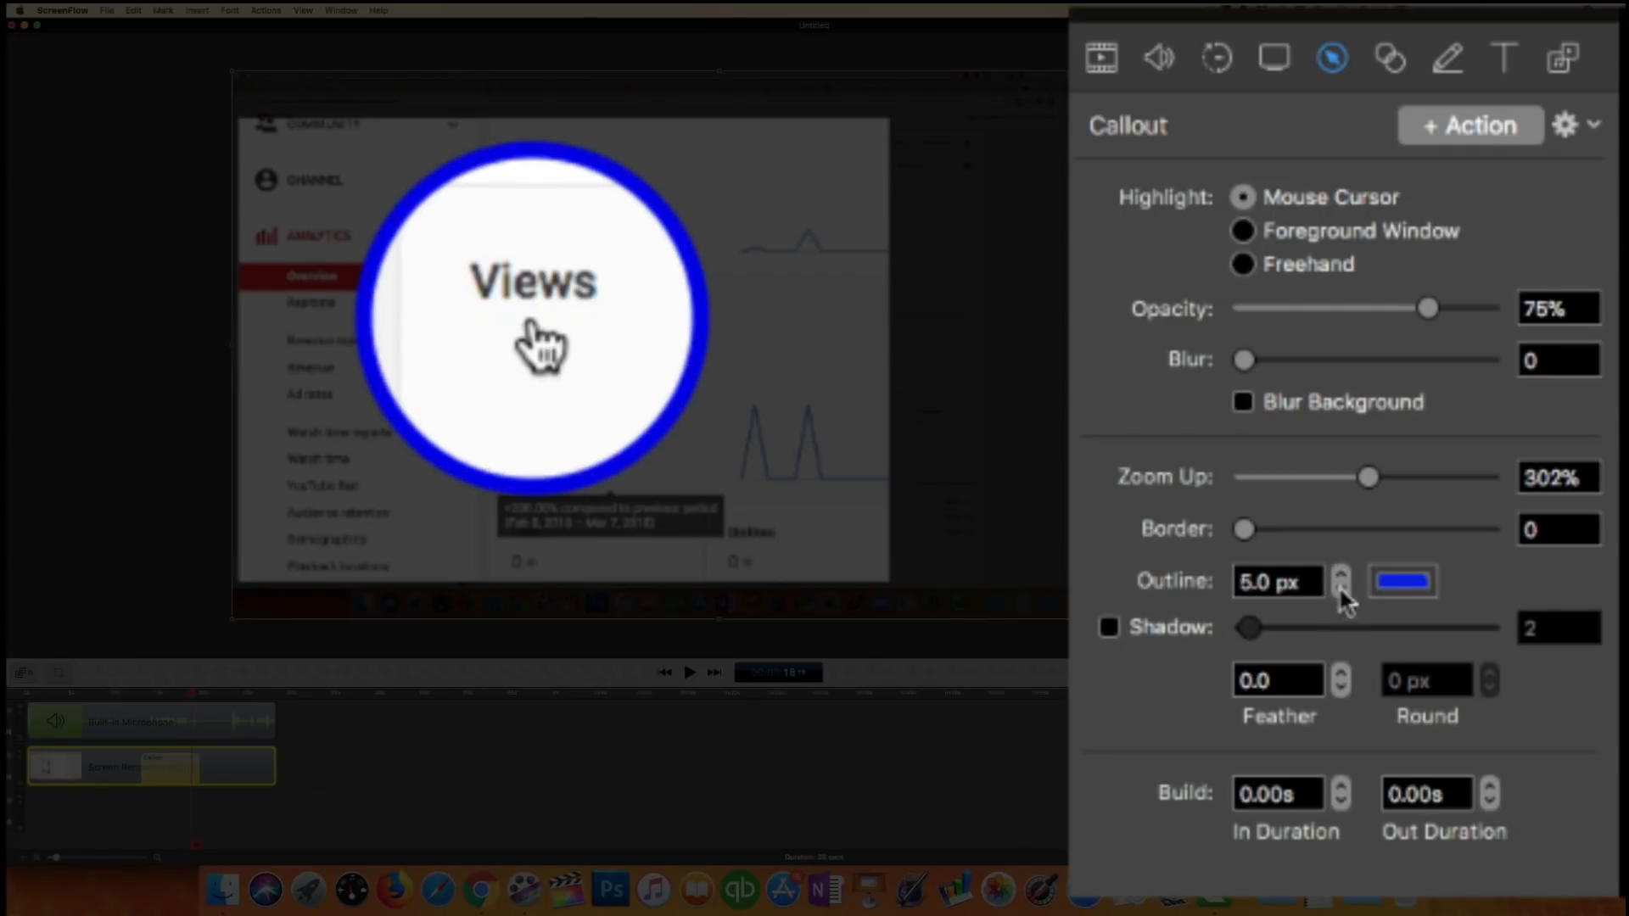
Add a shadow of 16 to the callout and reduce its background opacity to 0.
left_click(1147, 638)
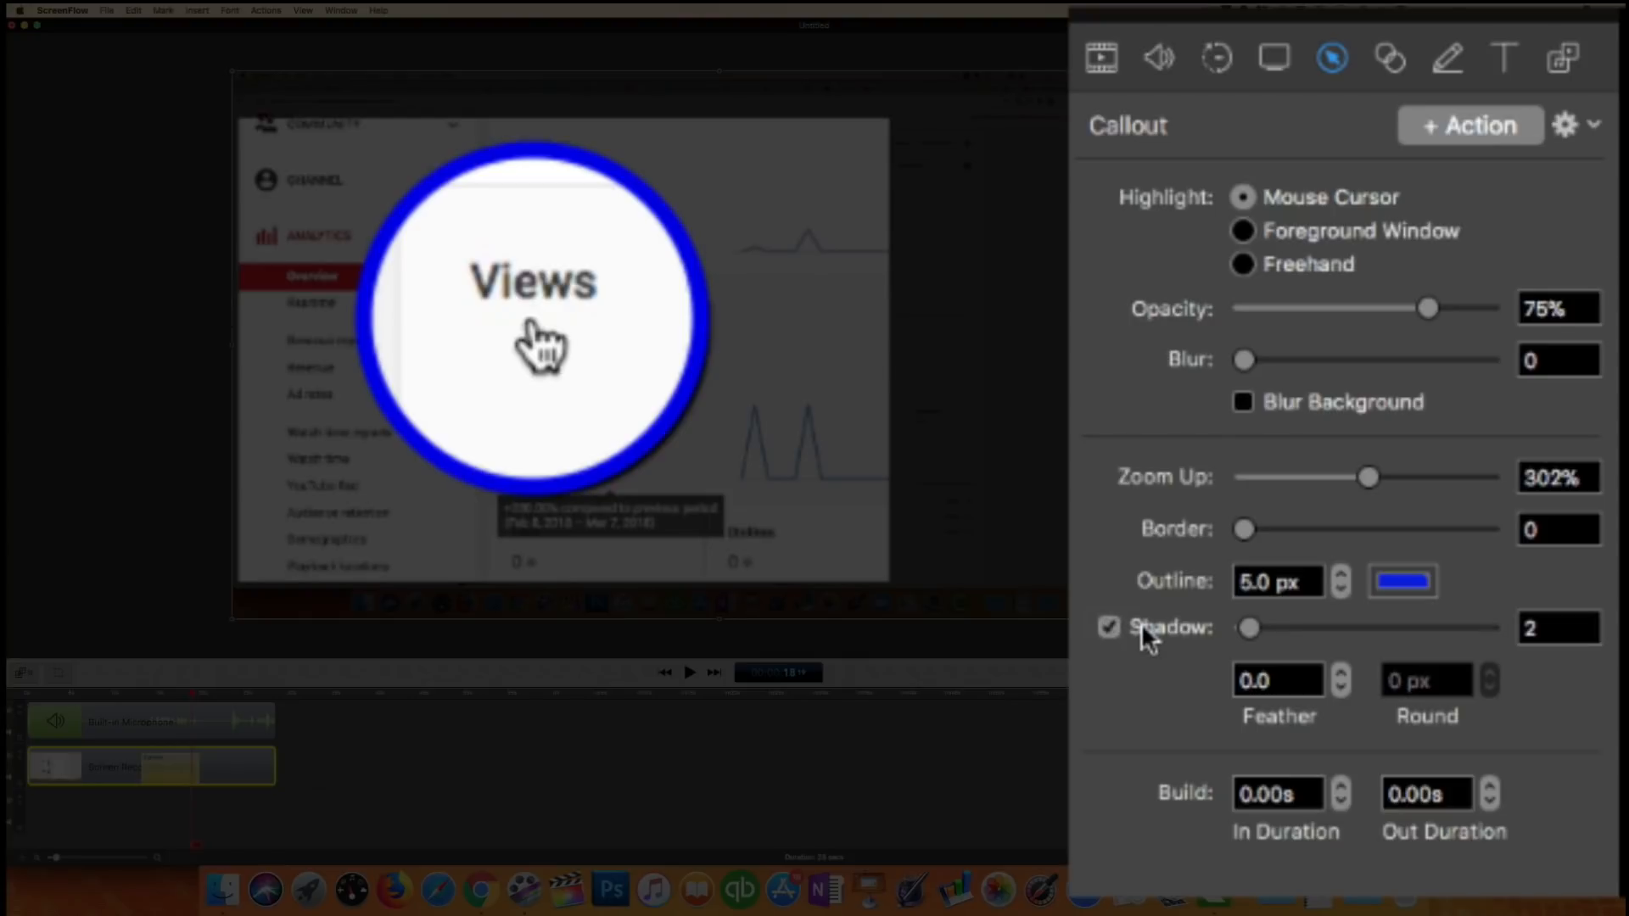
left_click_drag(1249, 629, 1301, 630)
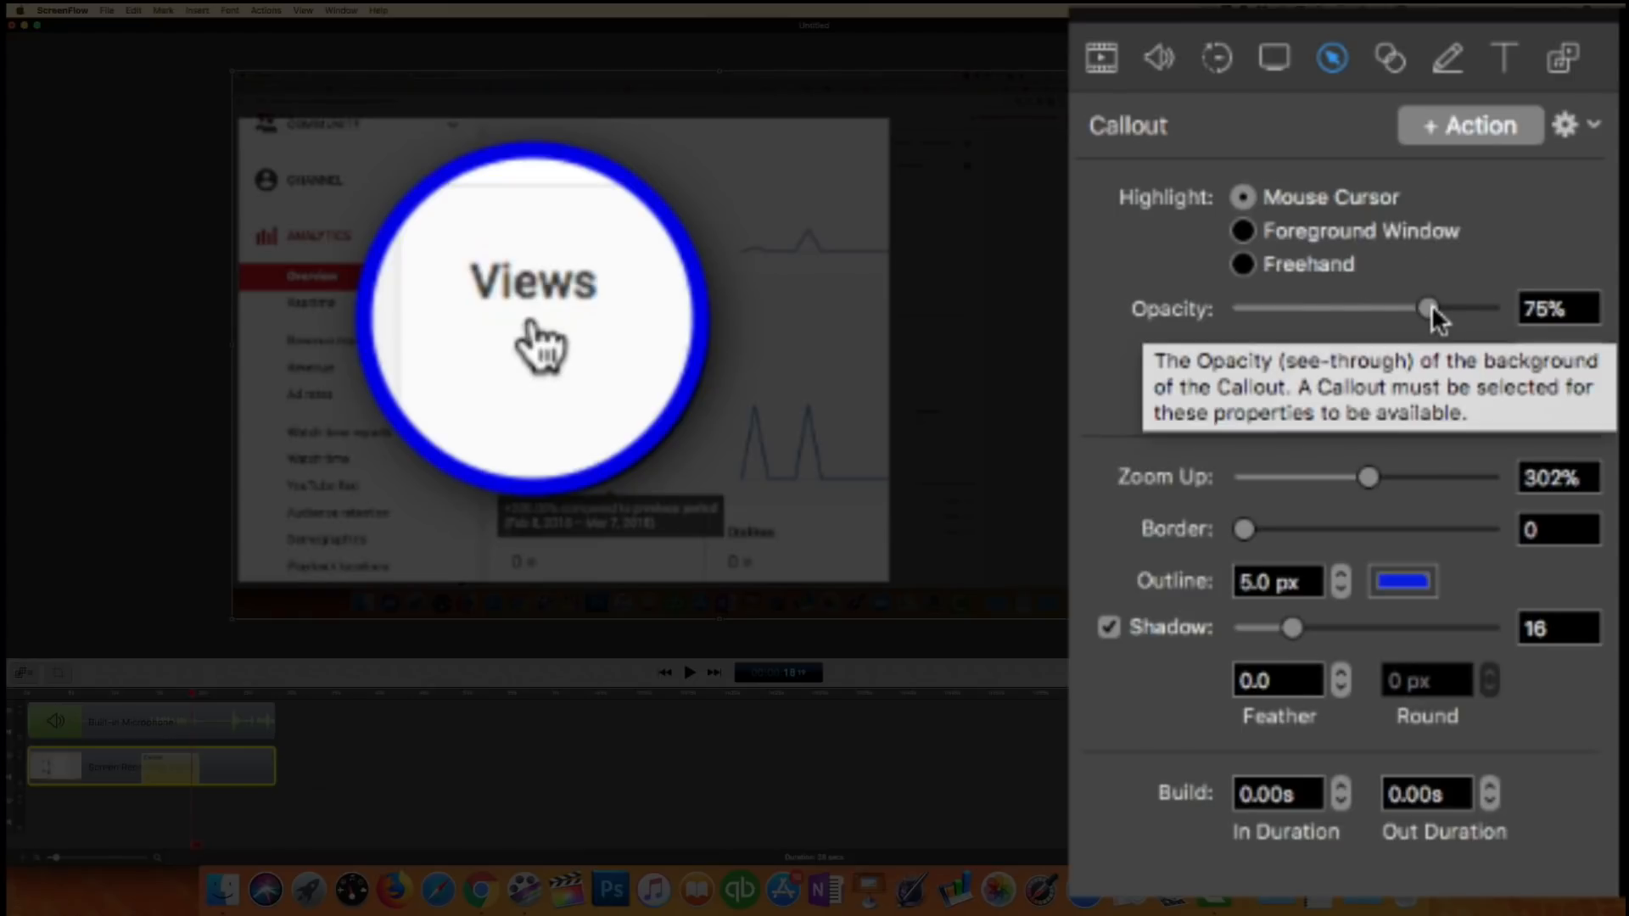
left_click_drag(1427, 308, 1108, 310)
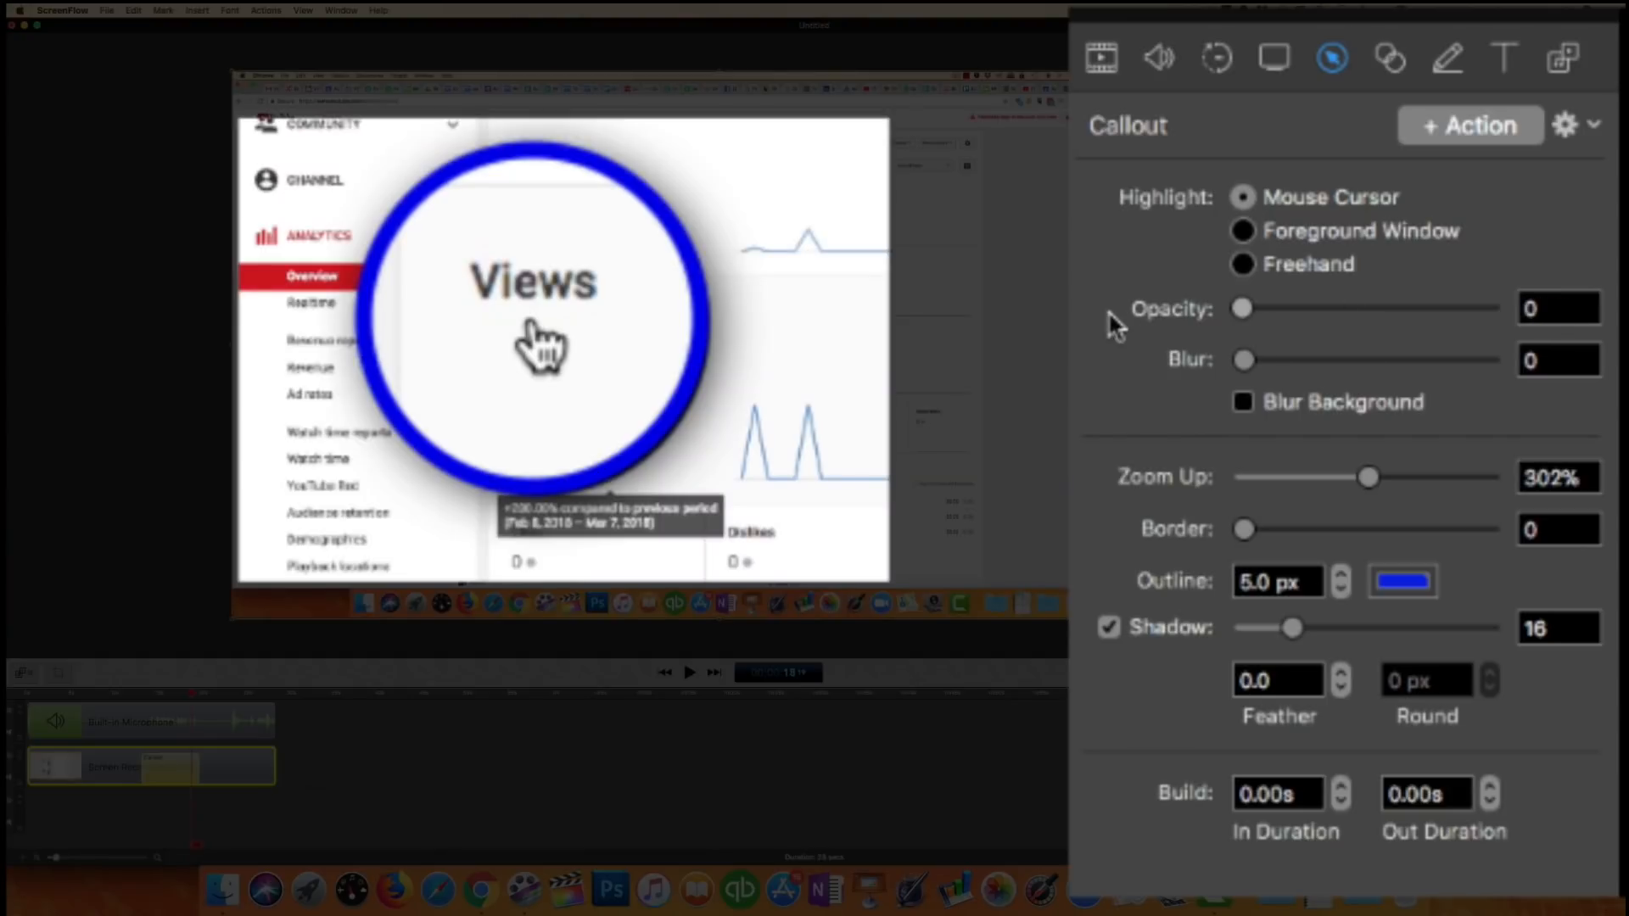
left_click_drag(1240, 307, 1229, 374)
Try the callout's background blur on and off, and delete the callout from the screen recording clip.
left_click(1244, 403)
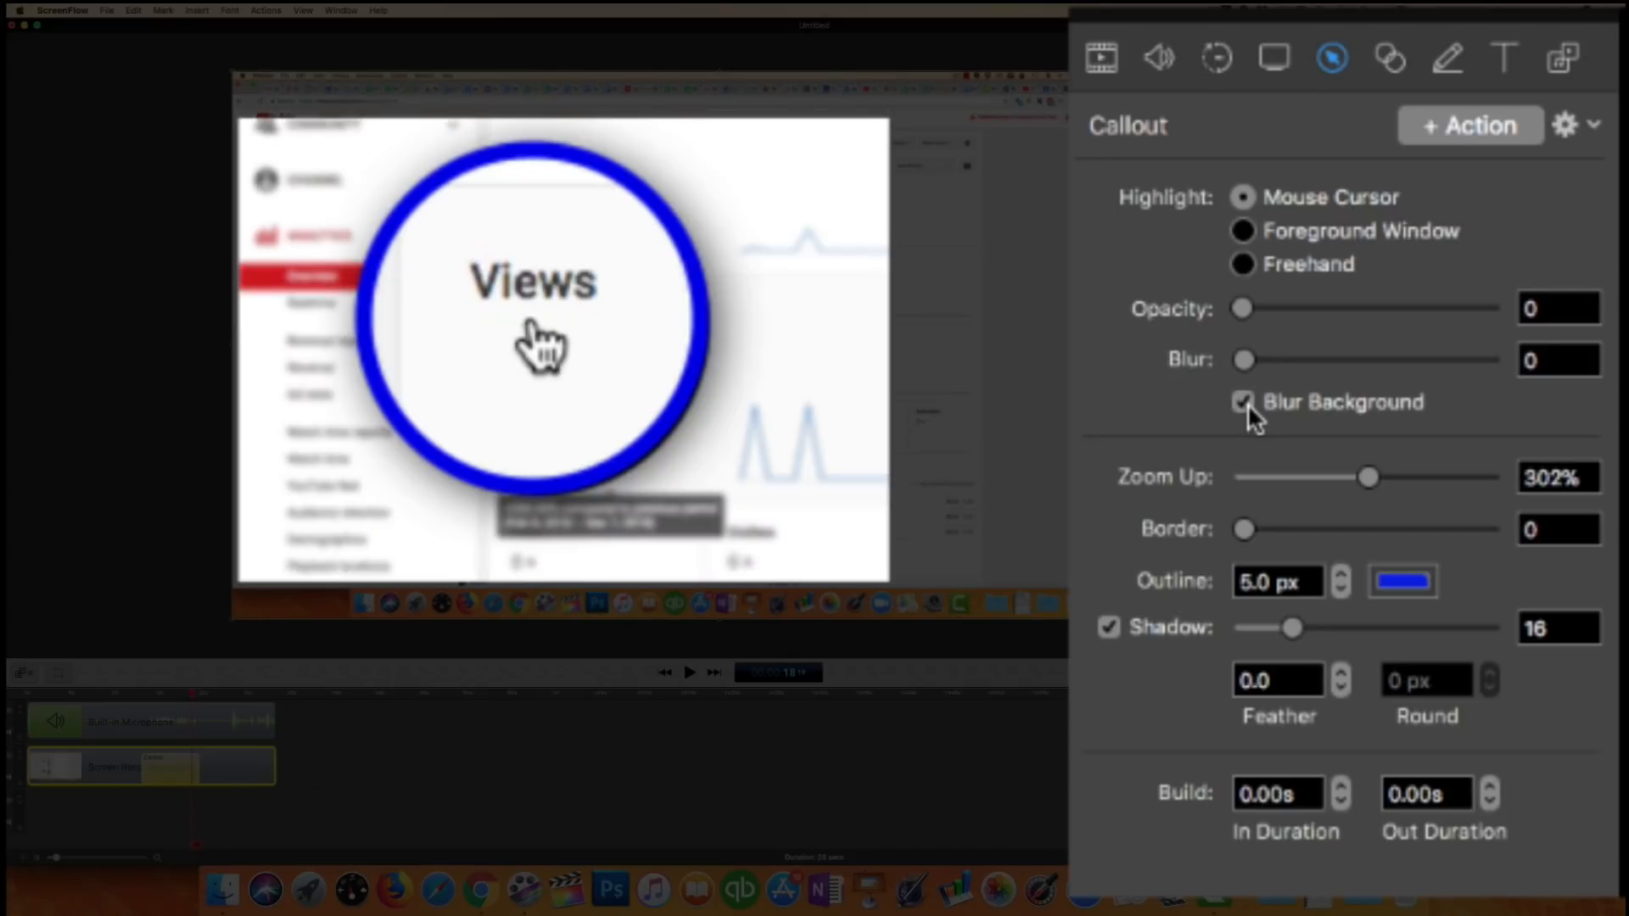
left_click(1244, 403)
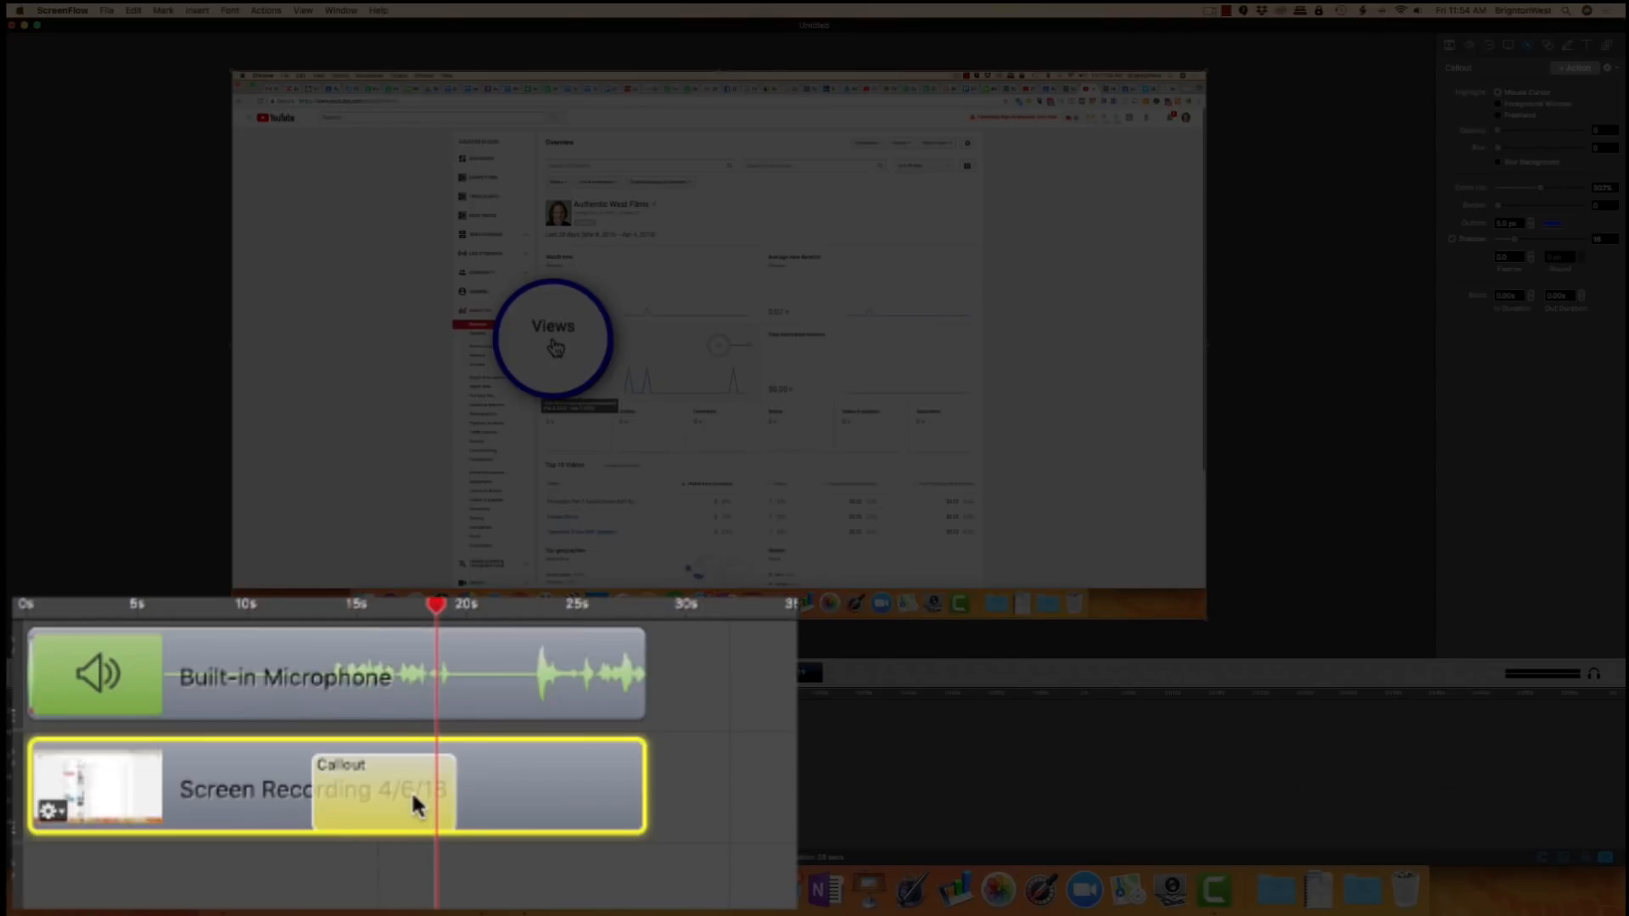
key("Delete")
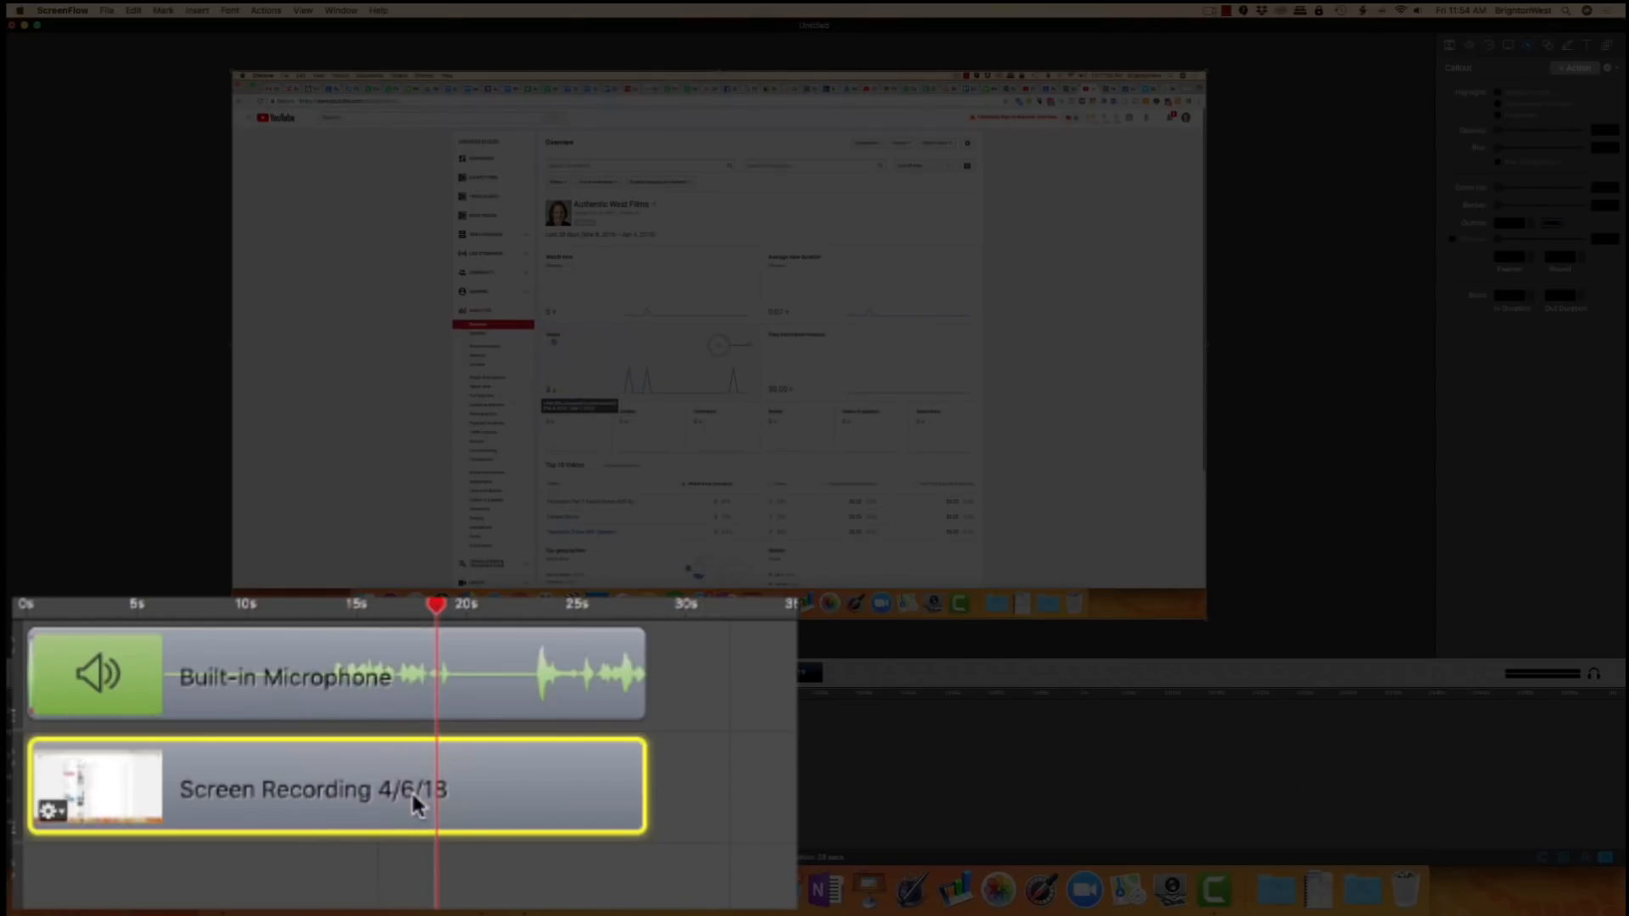
Add a video action to the screen recording at about 14 seconds, scale it to 170% and reposition the enlarged picture on the Analytics sidebar.
left_click(332, 606)
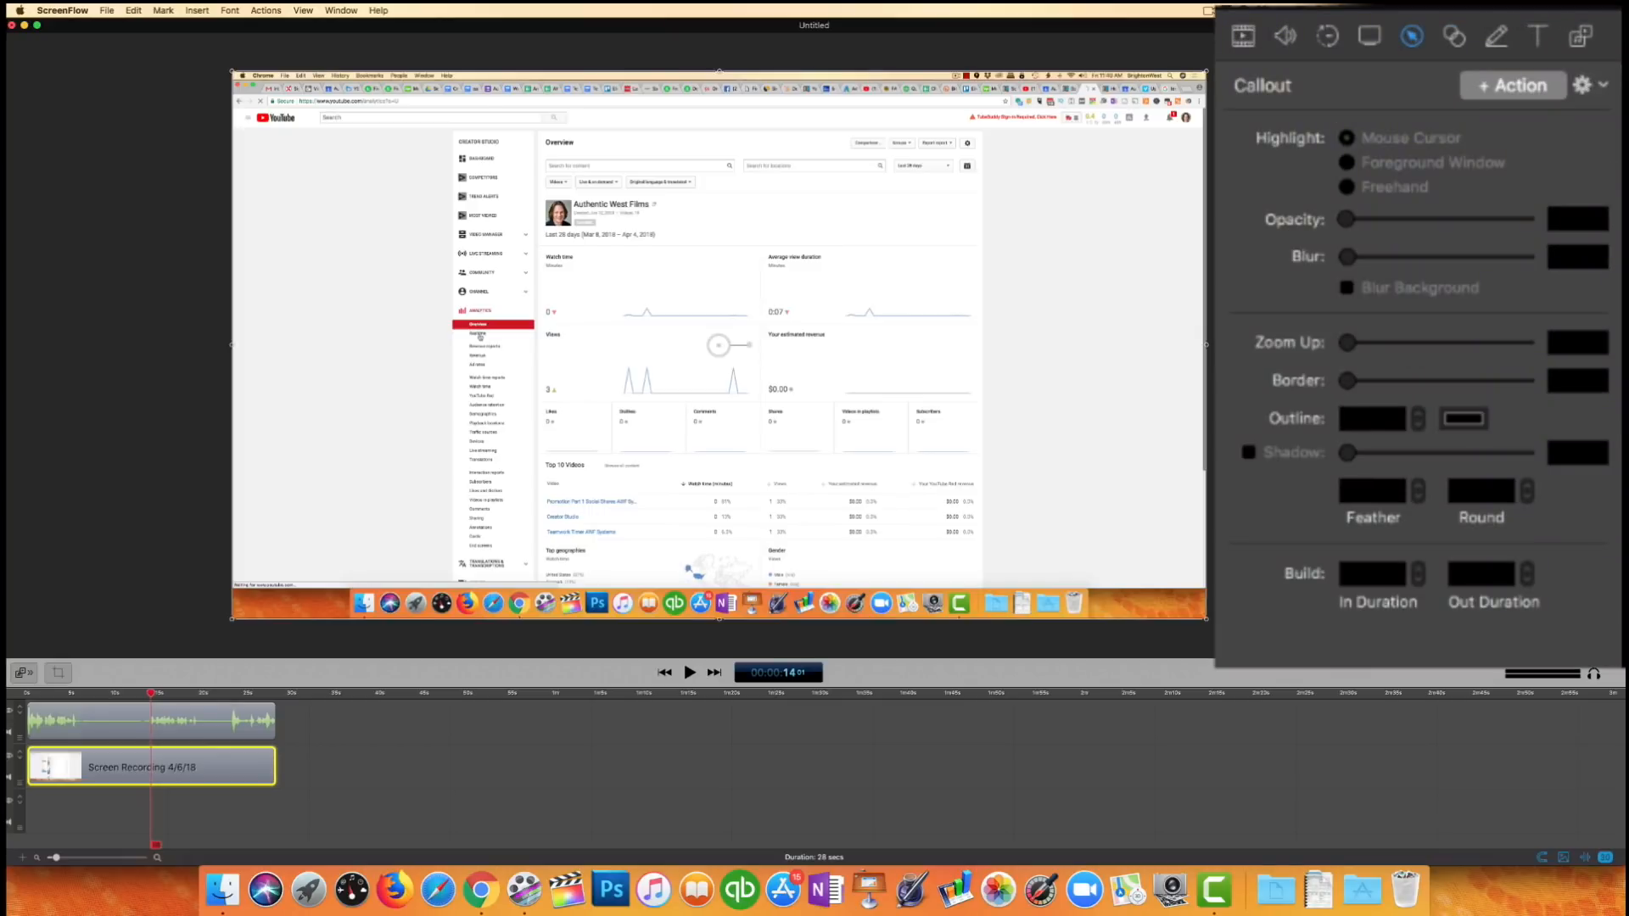
left_click(1244, 41)
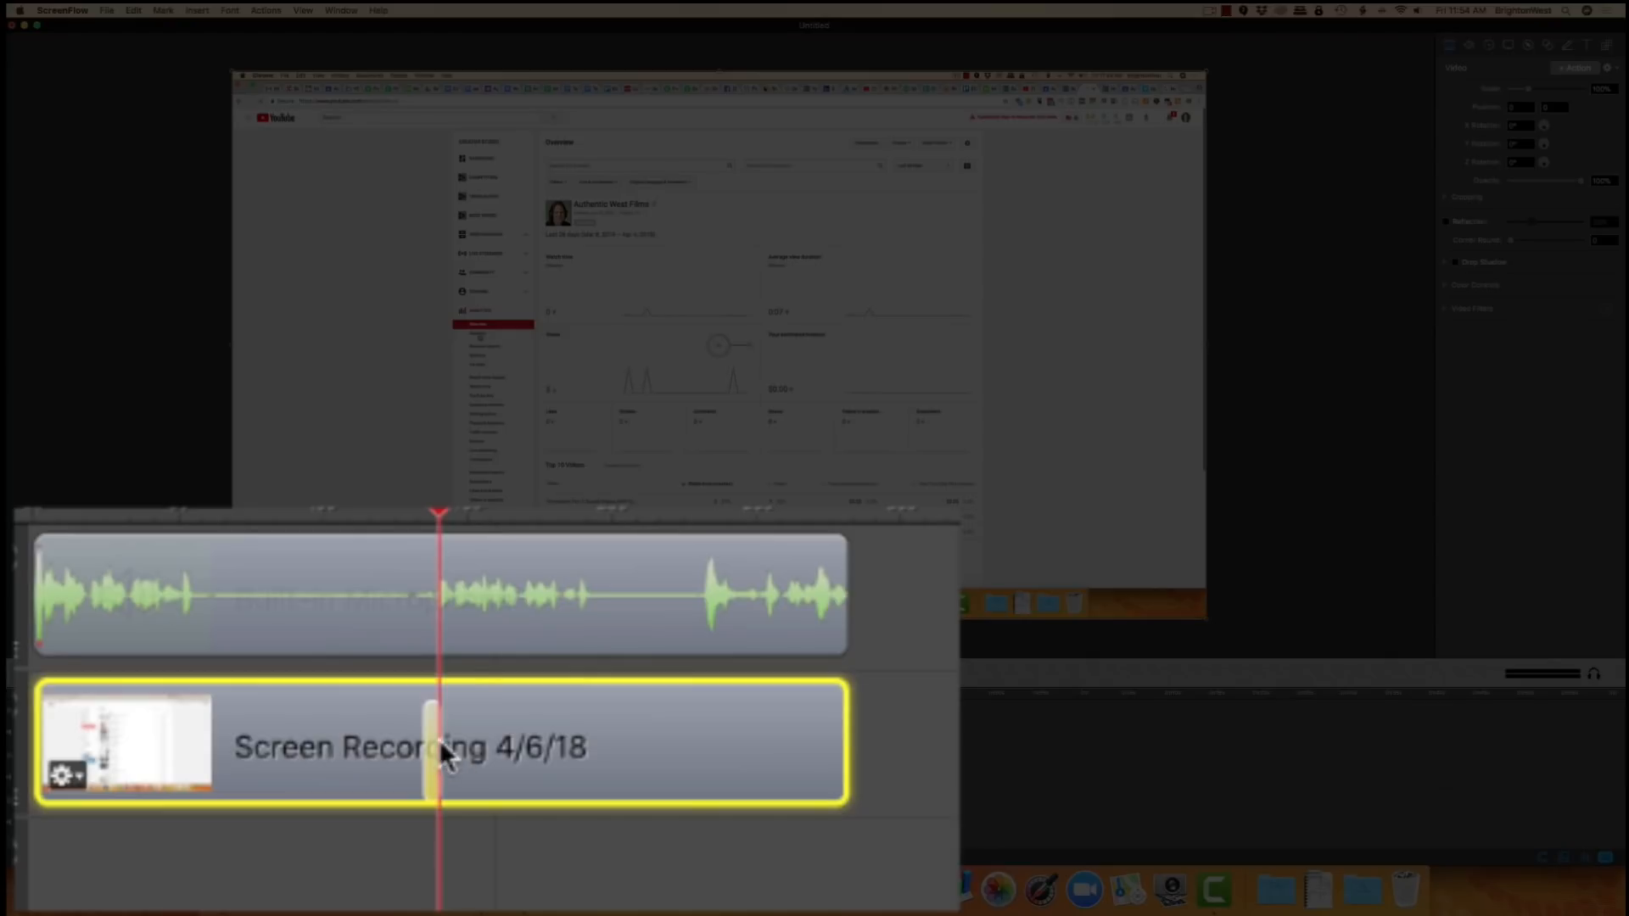
left_click(427, 514)
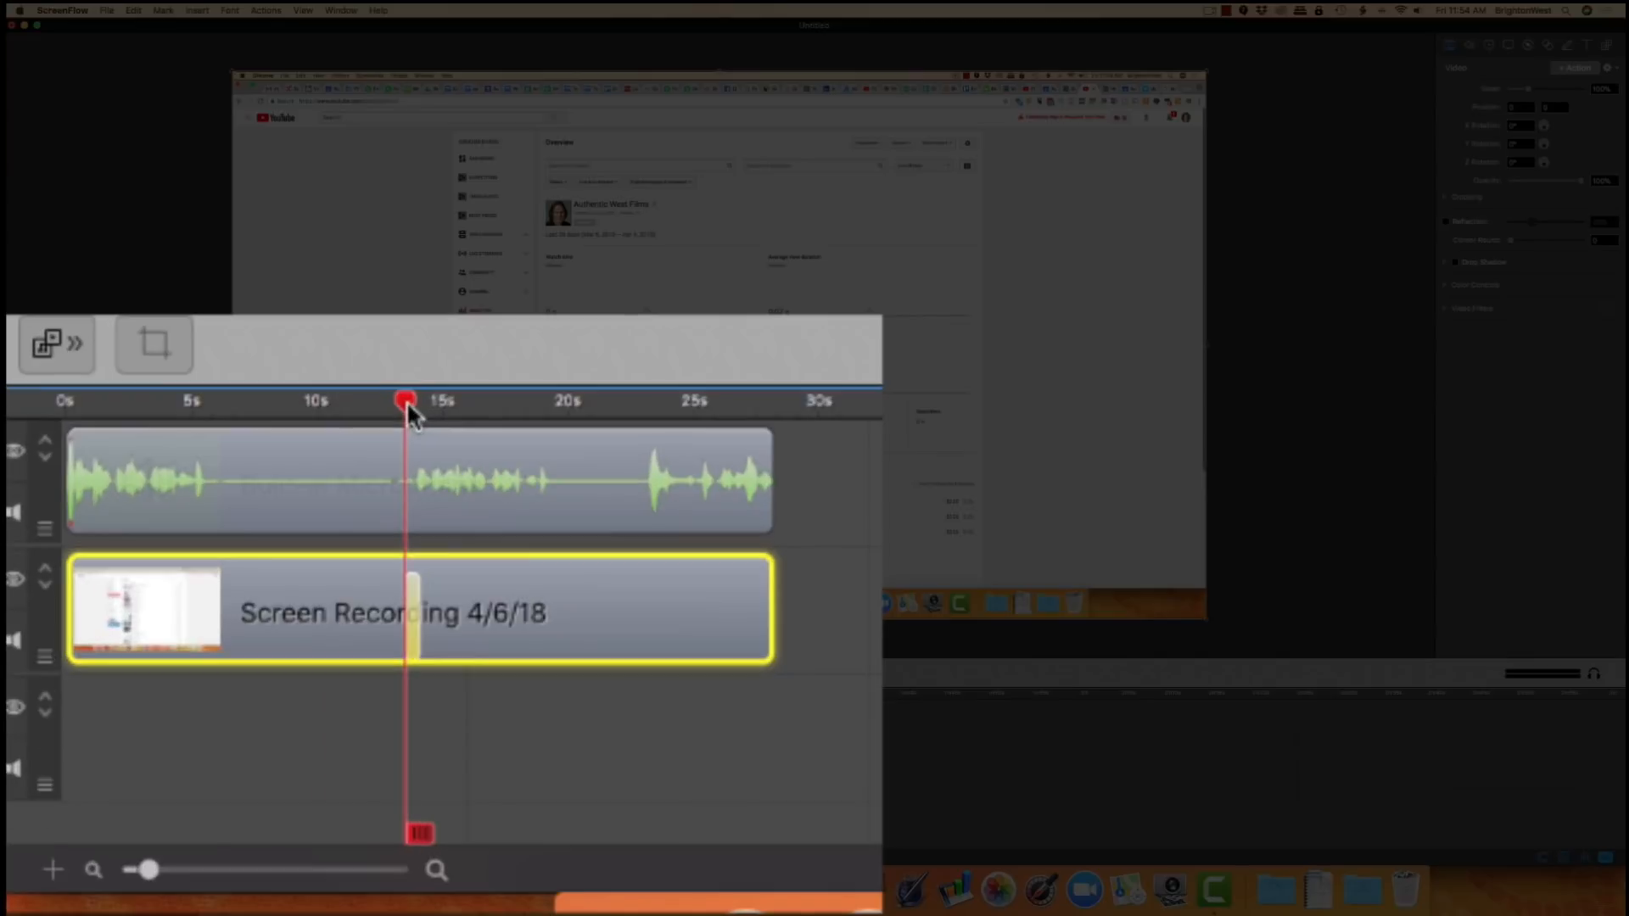
left_click_drag(405, 401, 418, 404)
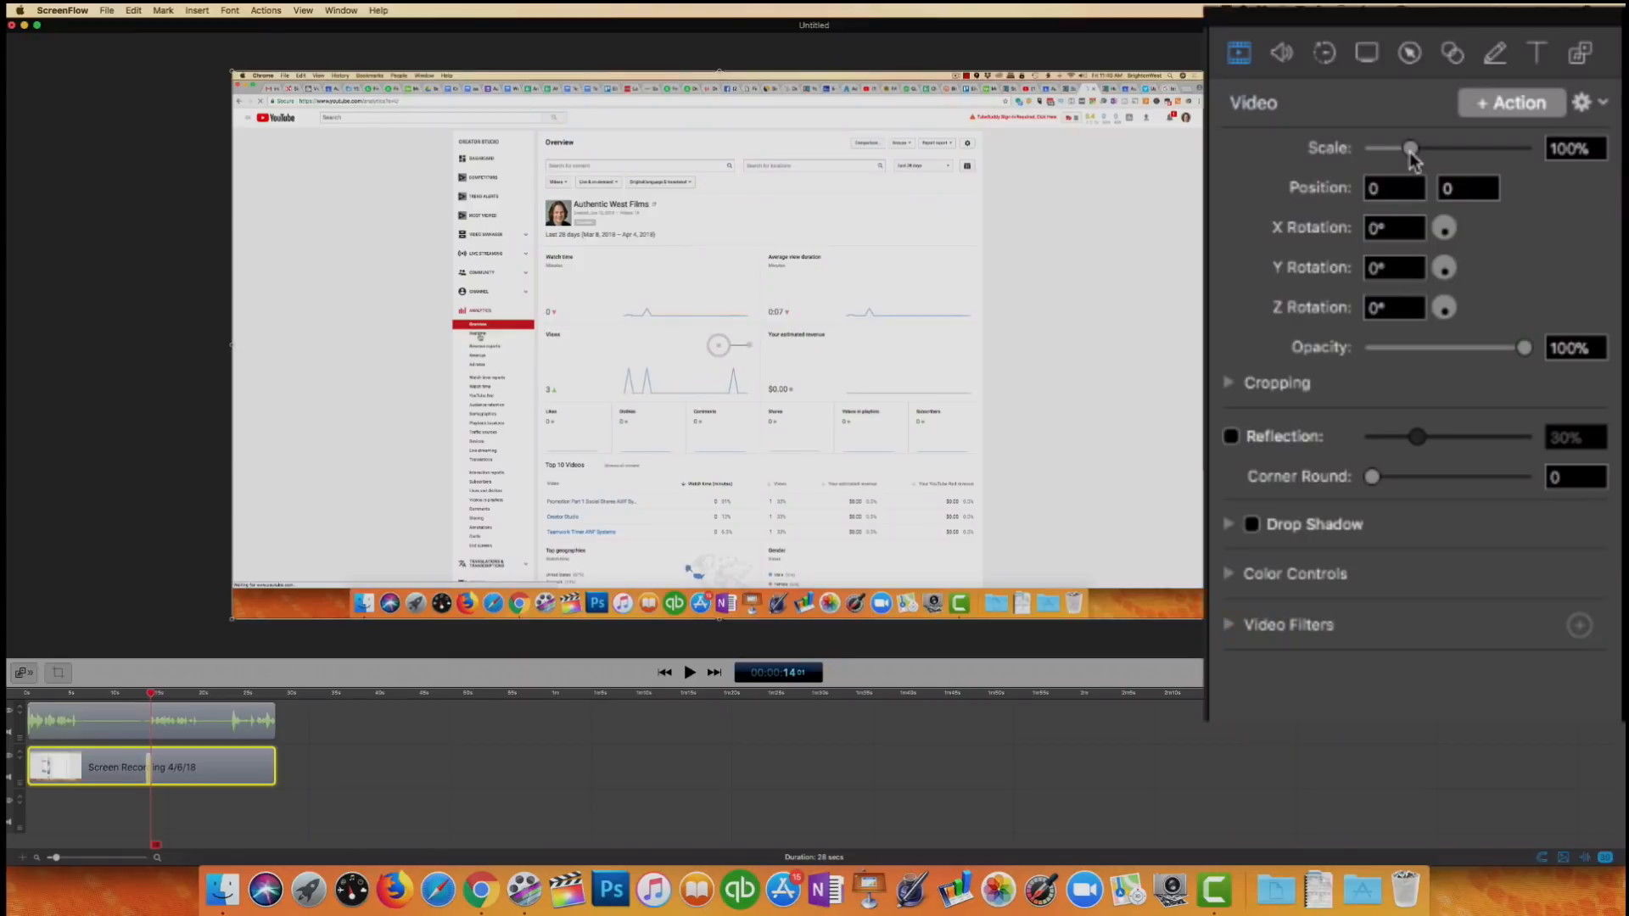
mouse_move(1408, 148)
left_mouse_down()
mouse_move(1473, 153)
mouse_move(1437, 157)
left_mouse_up()
left_click_drag(988, 341, 1100, 377)
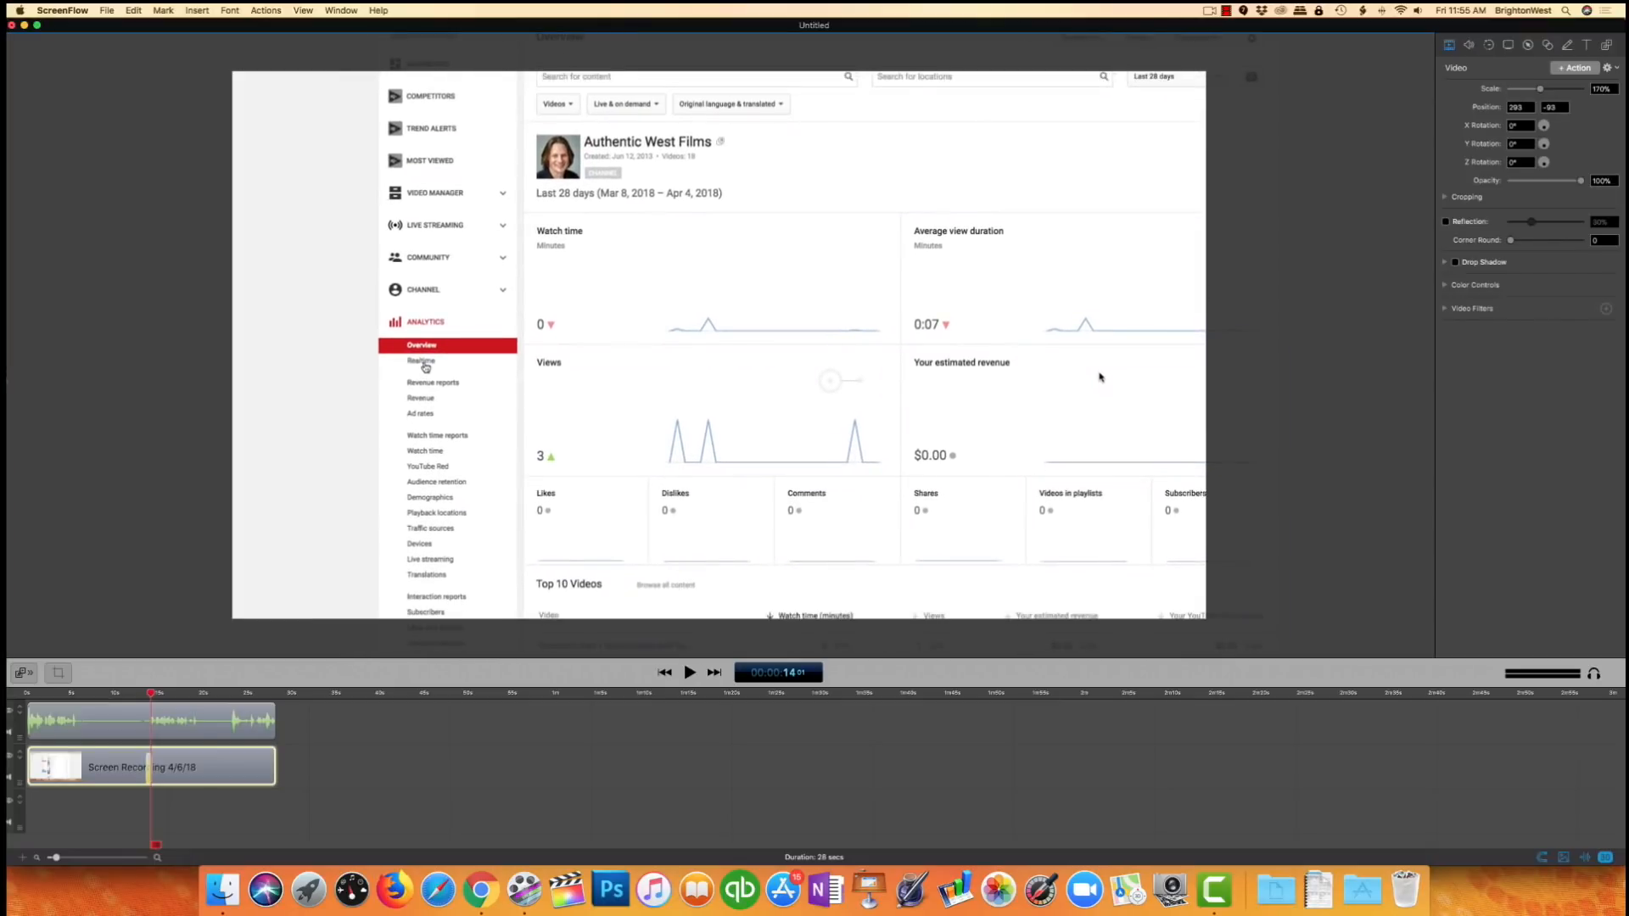
Play through the zoom from about 12 seconds and delete the video action from the screen recording clip.
left_click(319, 763)
left_click(145, 695)
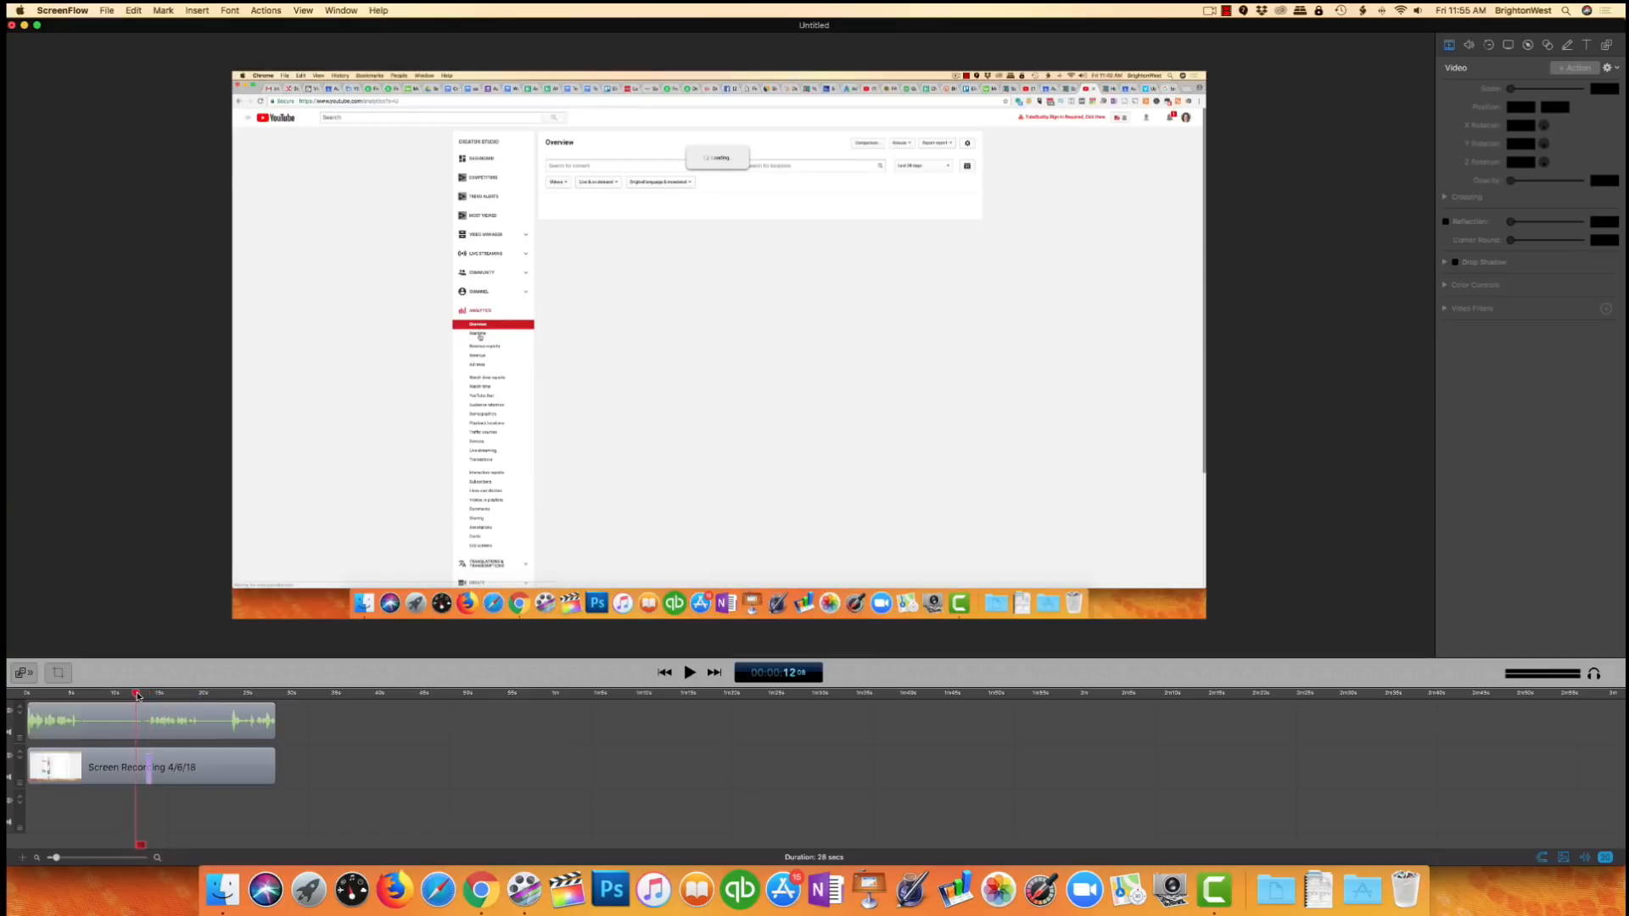
key("space")
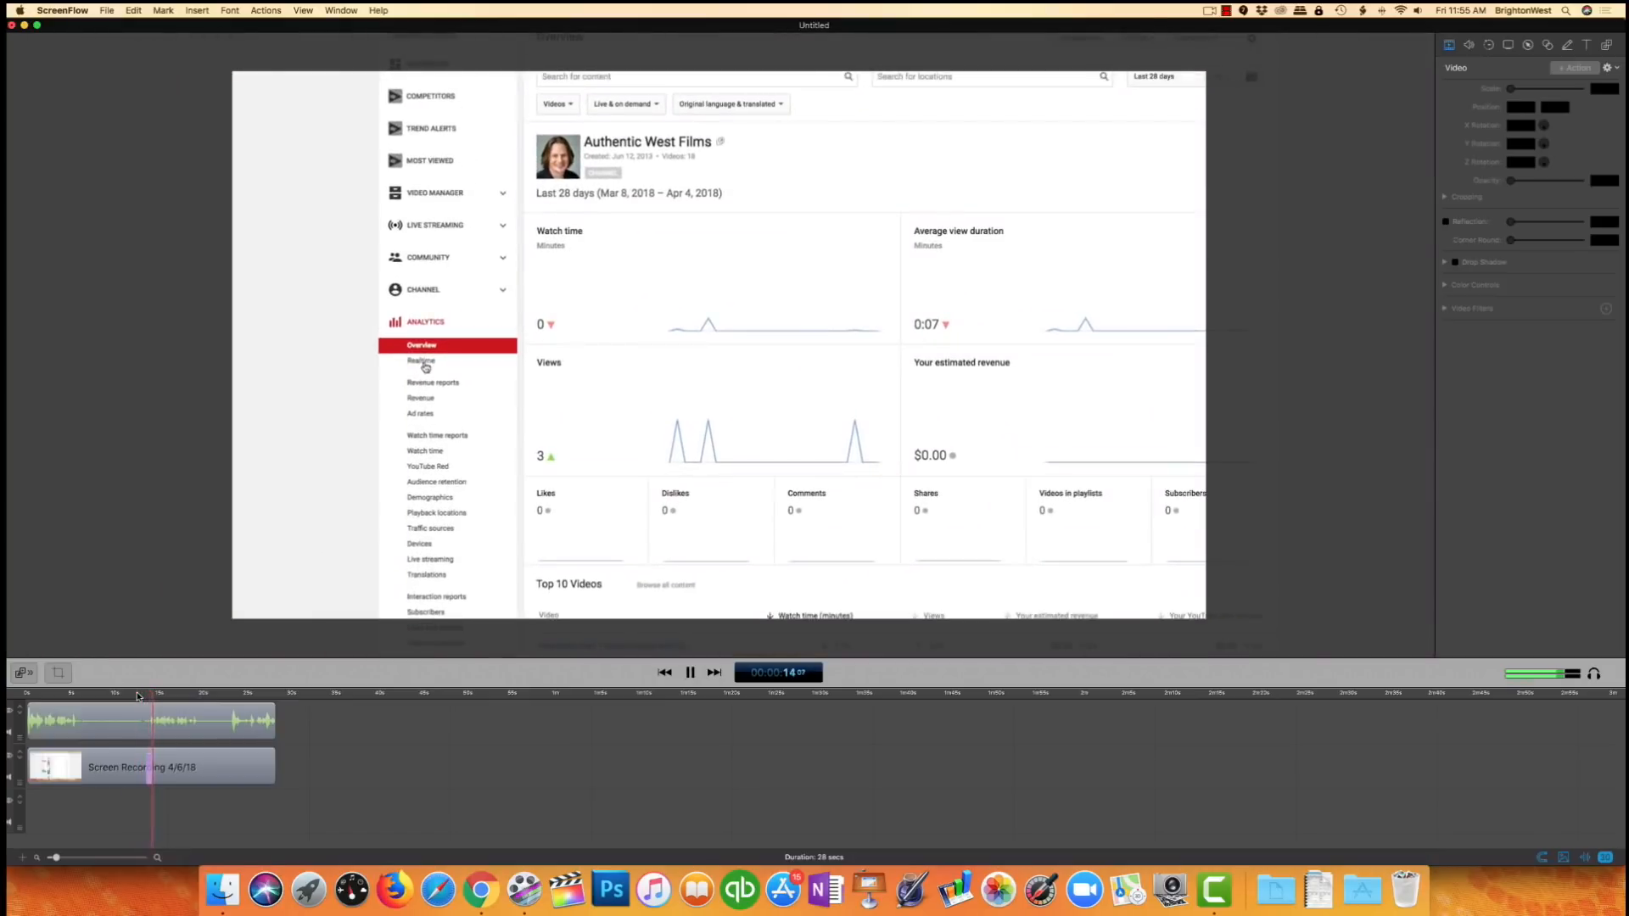
key("space")
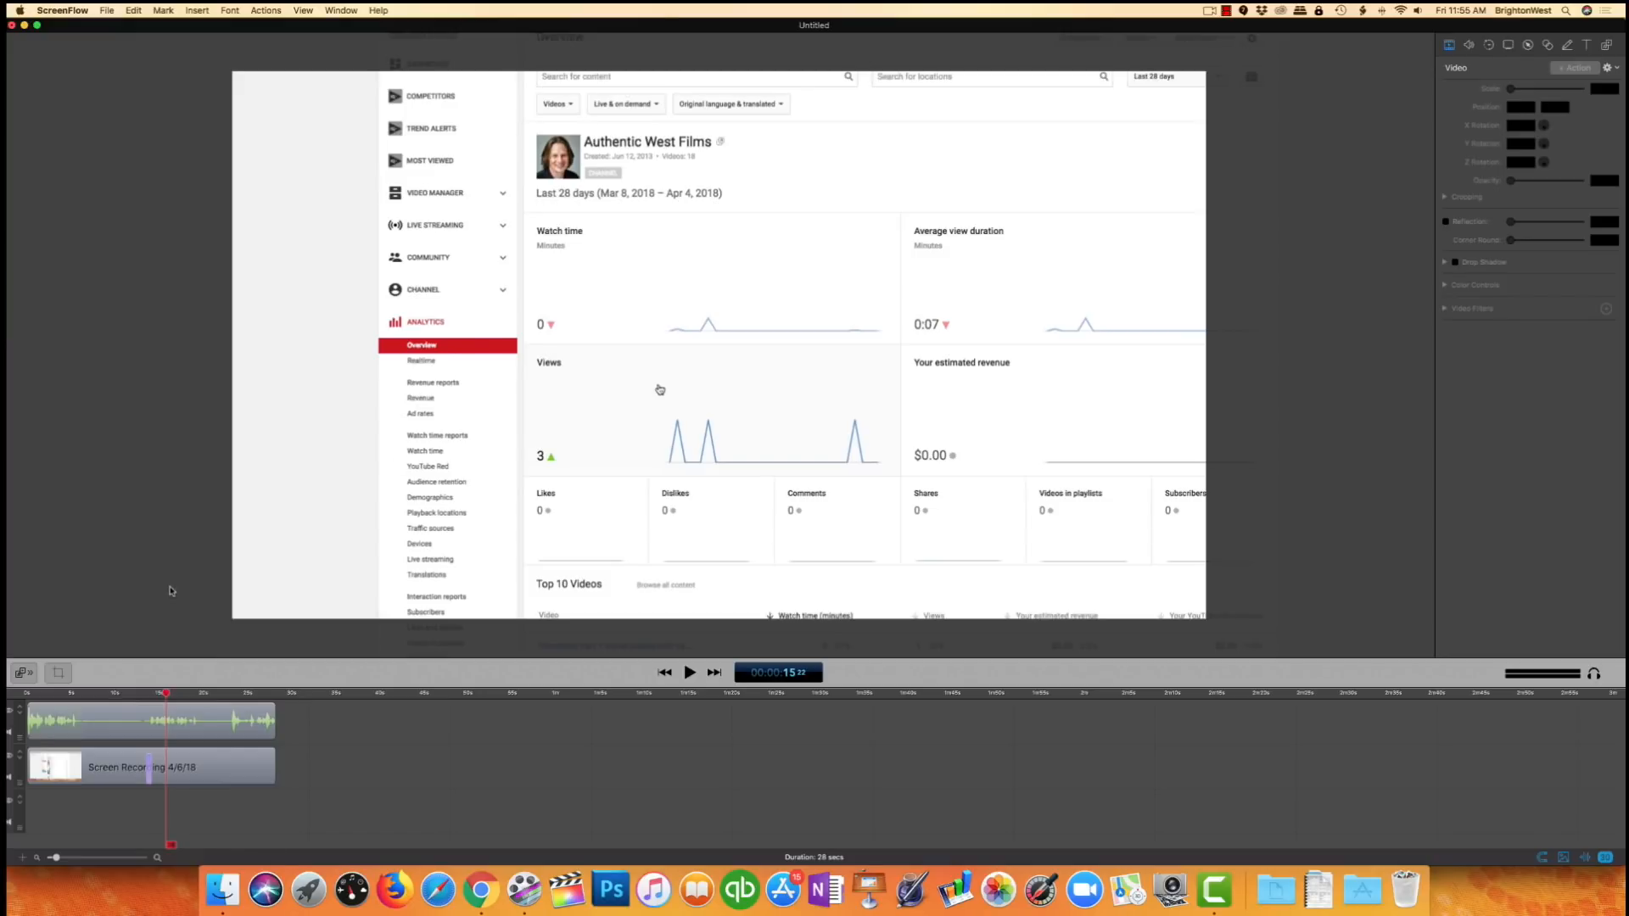
left_click(152, 757)
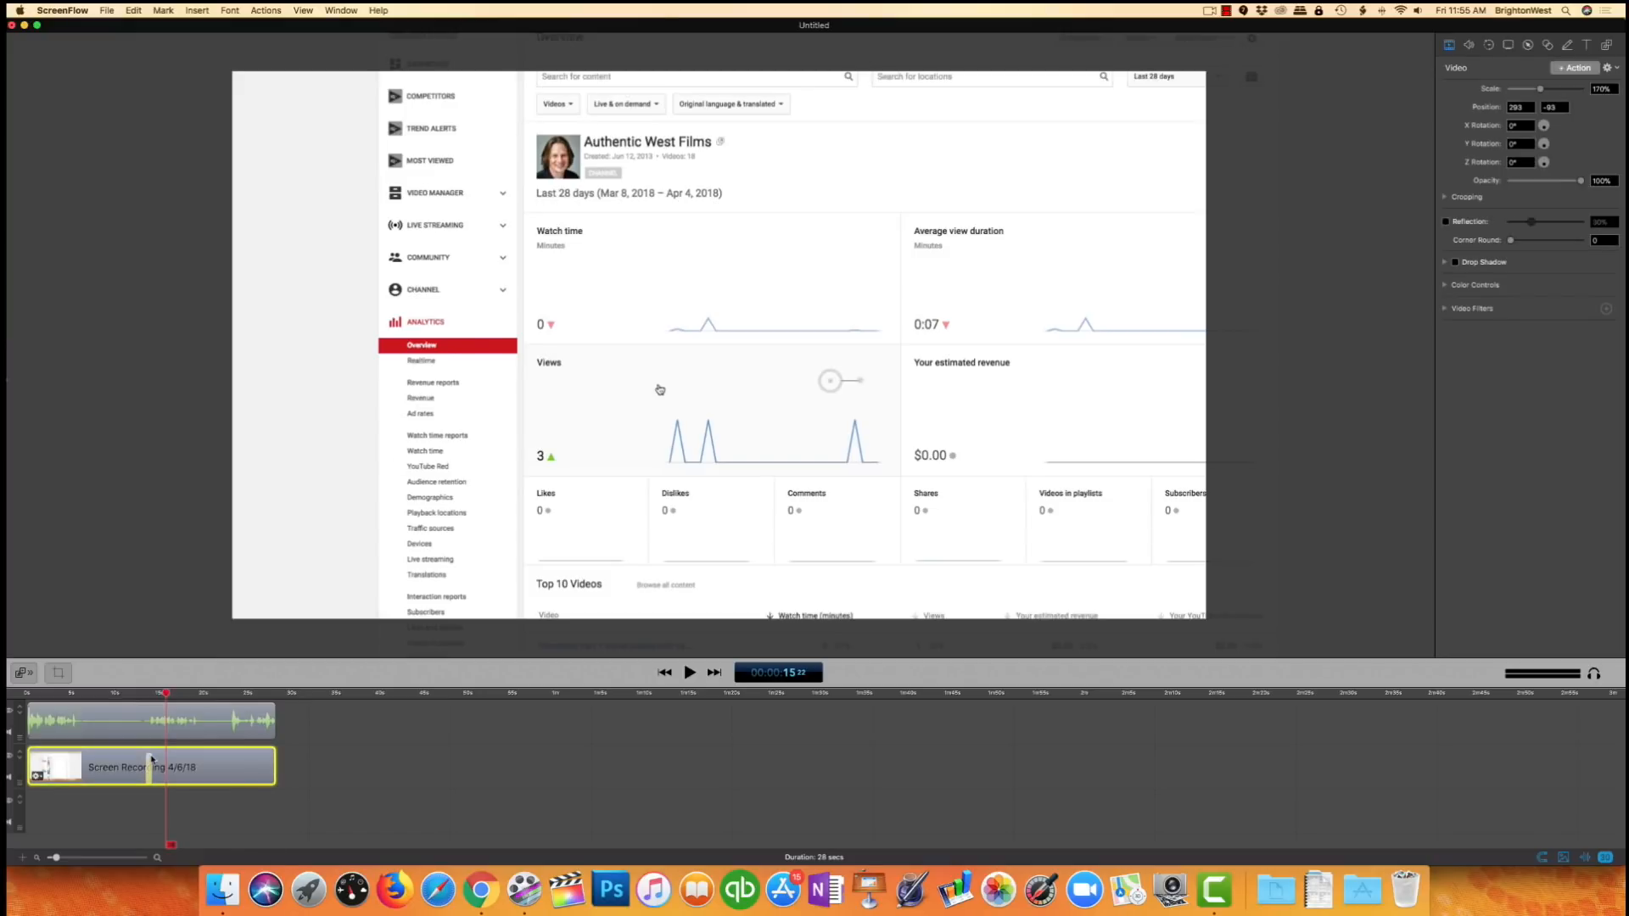
Add a freehand callout at about 14 seconds and draw a rectangle around the Analytics sidebar and the Watch time and Views charts.
left_click(153, 693)
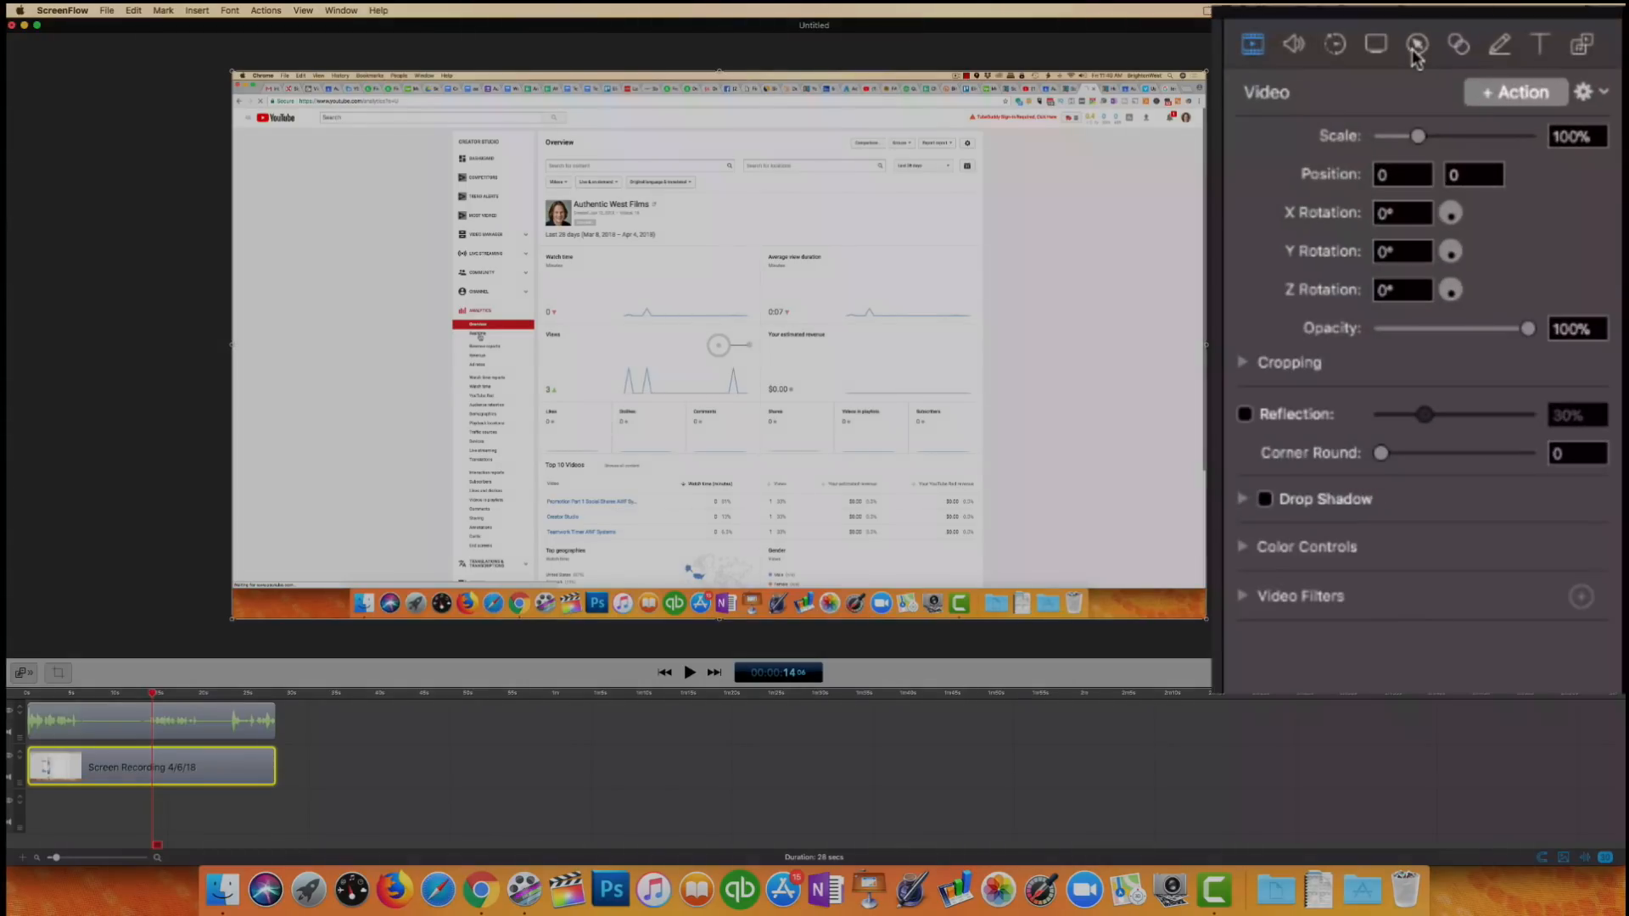
left_click(1415, 46)
left_click(1497, 95)
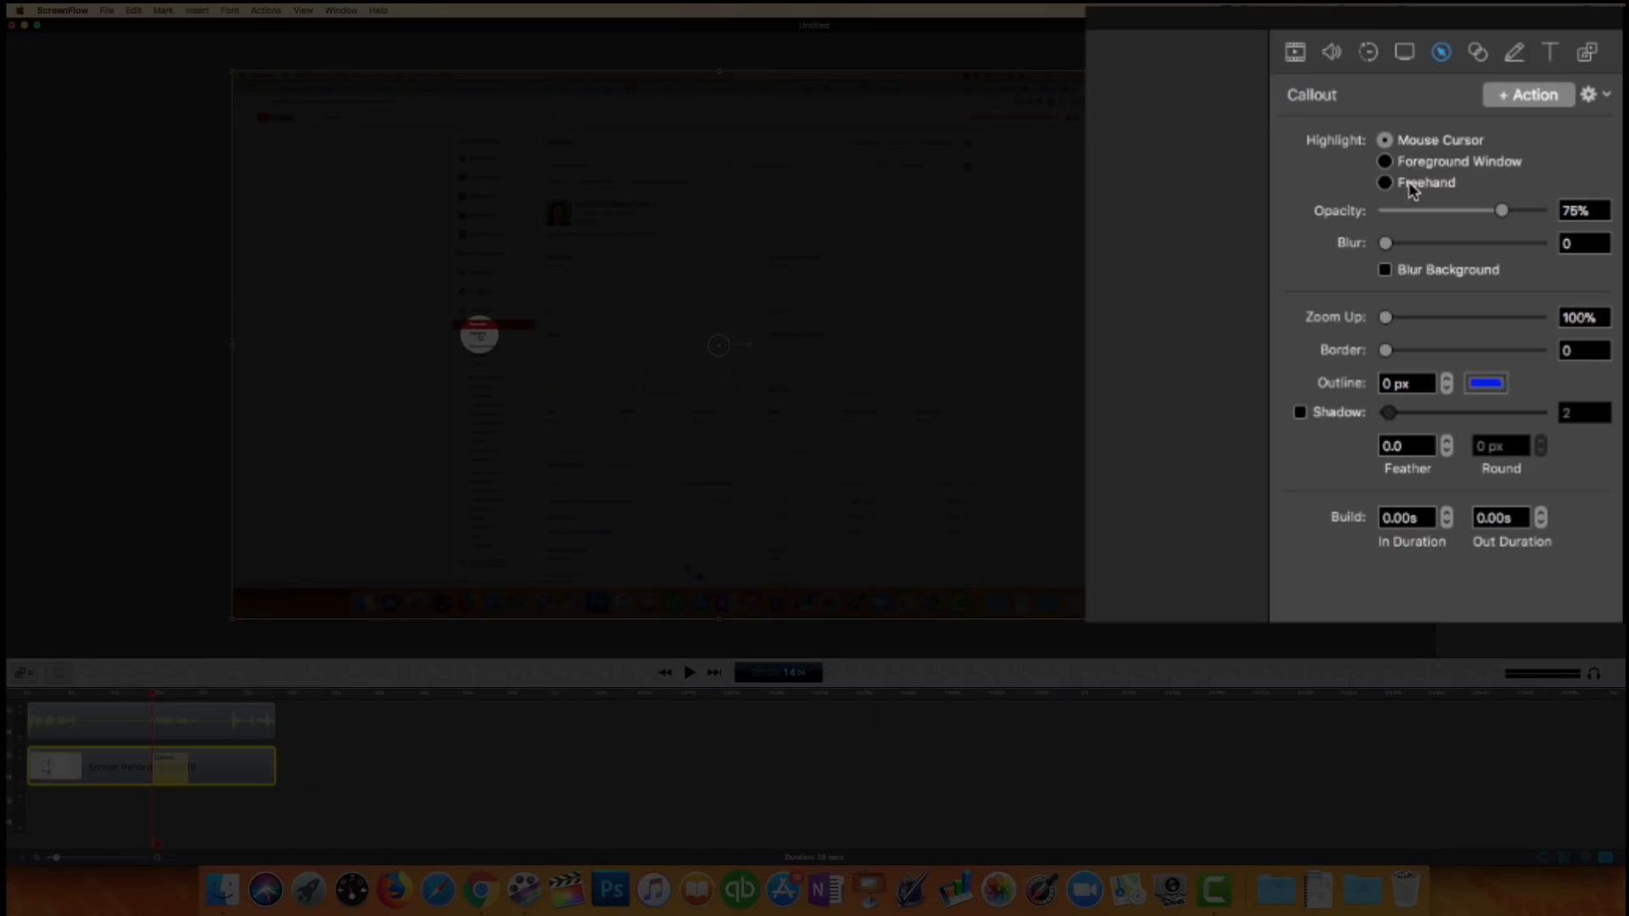
left_click(1409, 184)
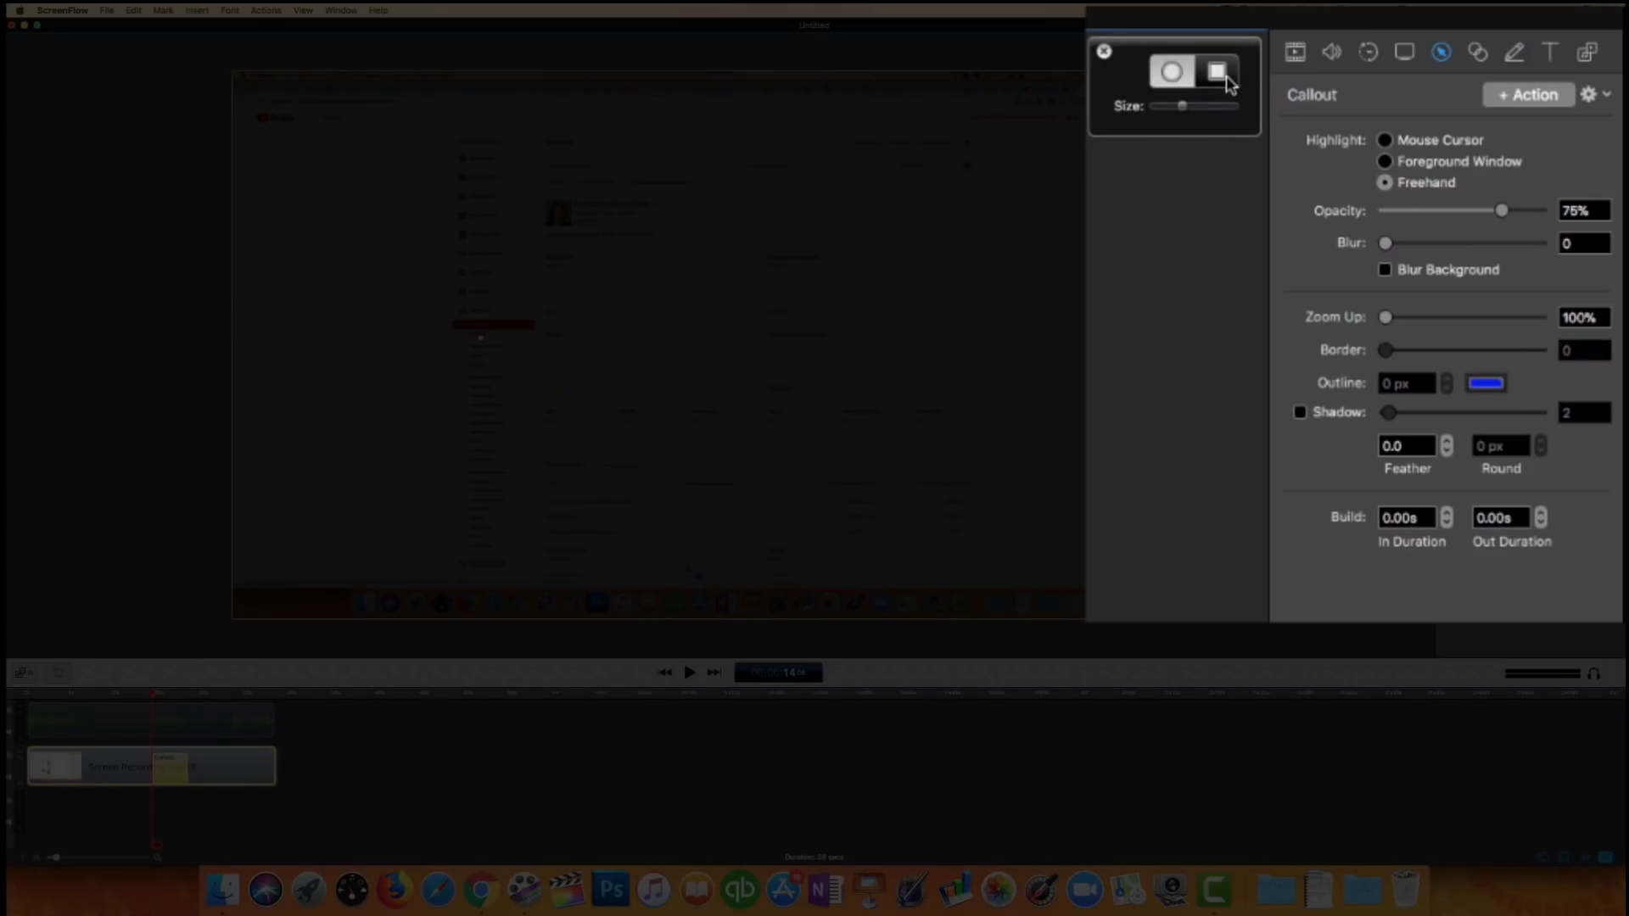
left_click(1222, 78)
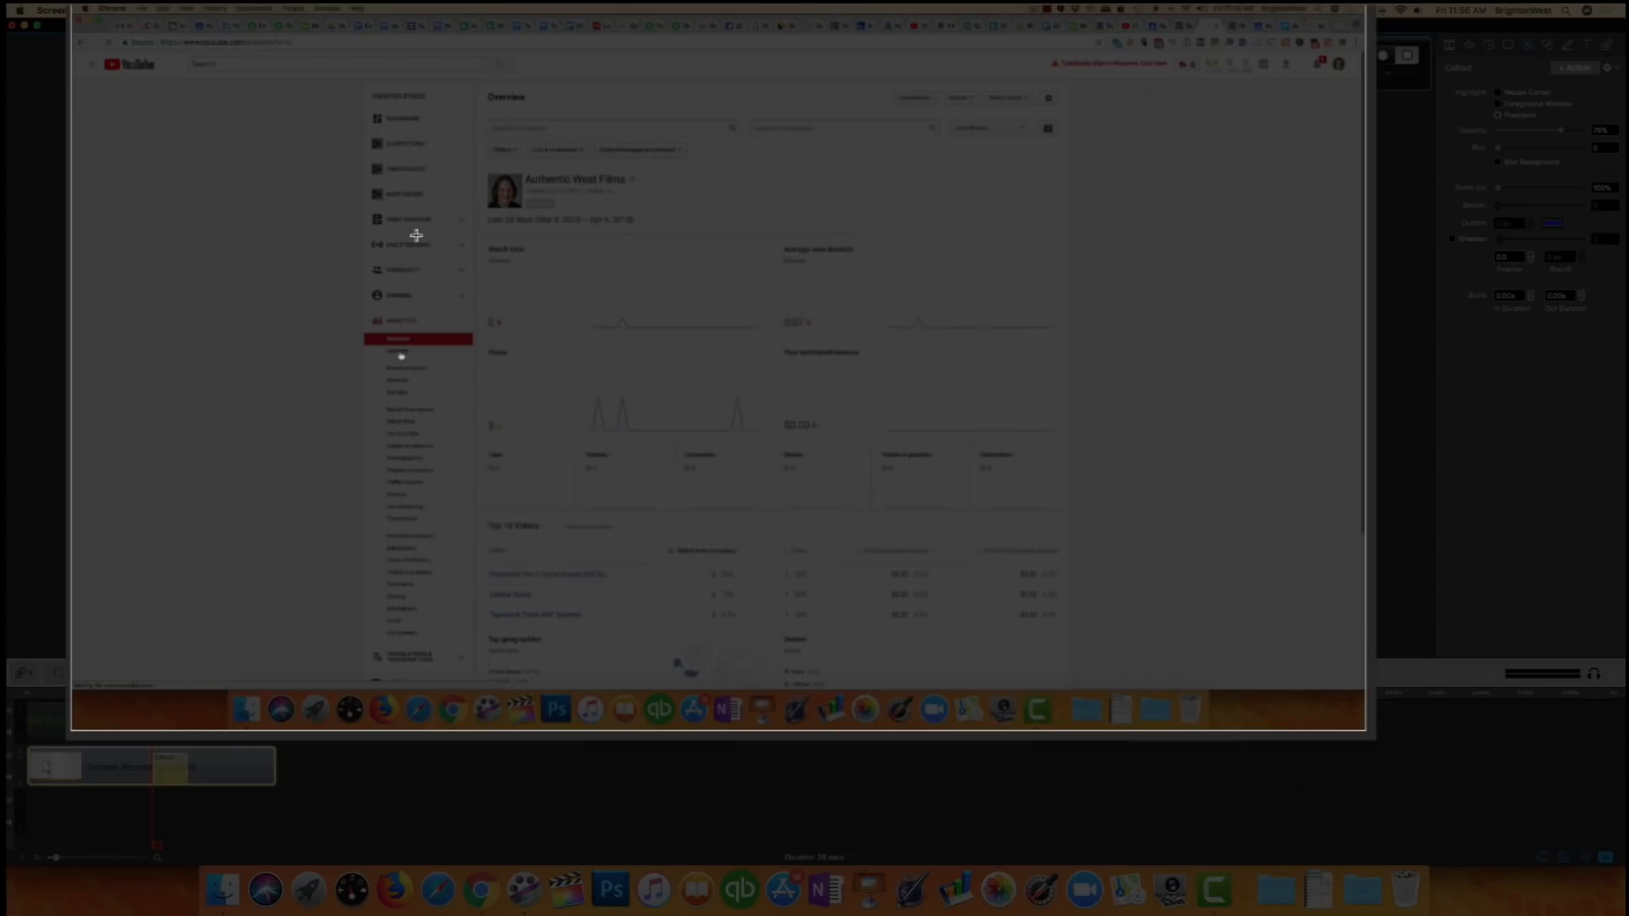
left_click_drag(363, 229, 808, 510)
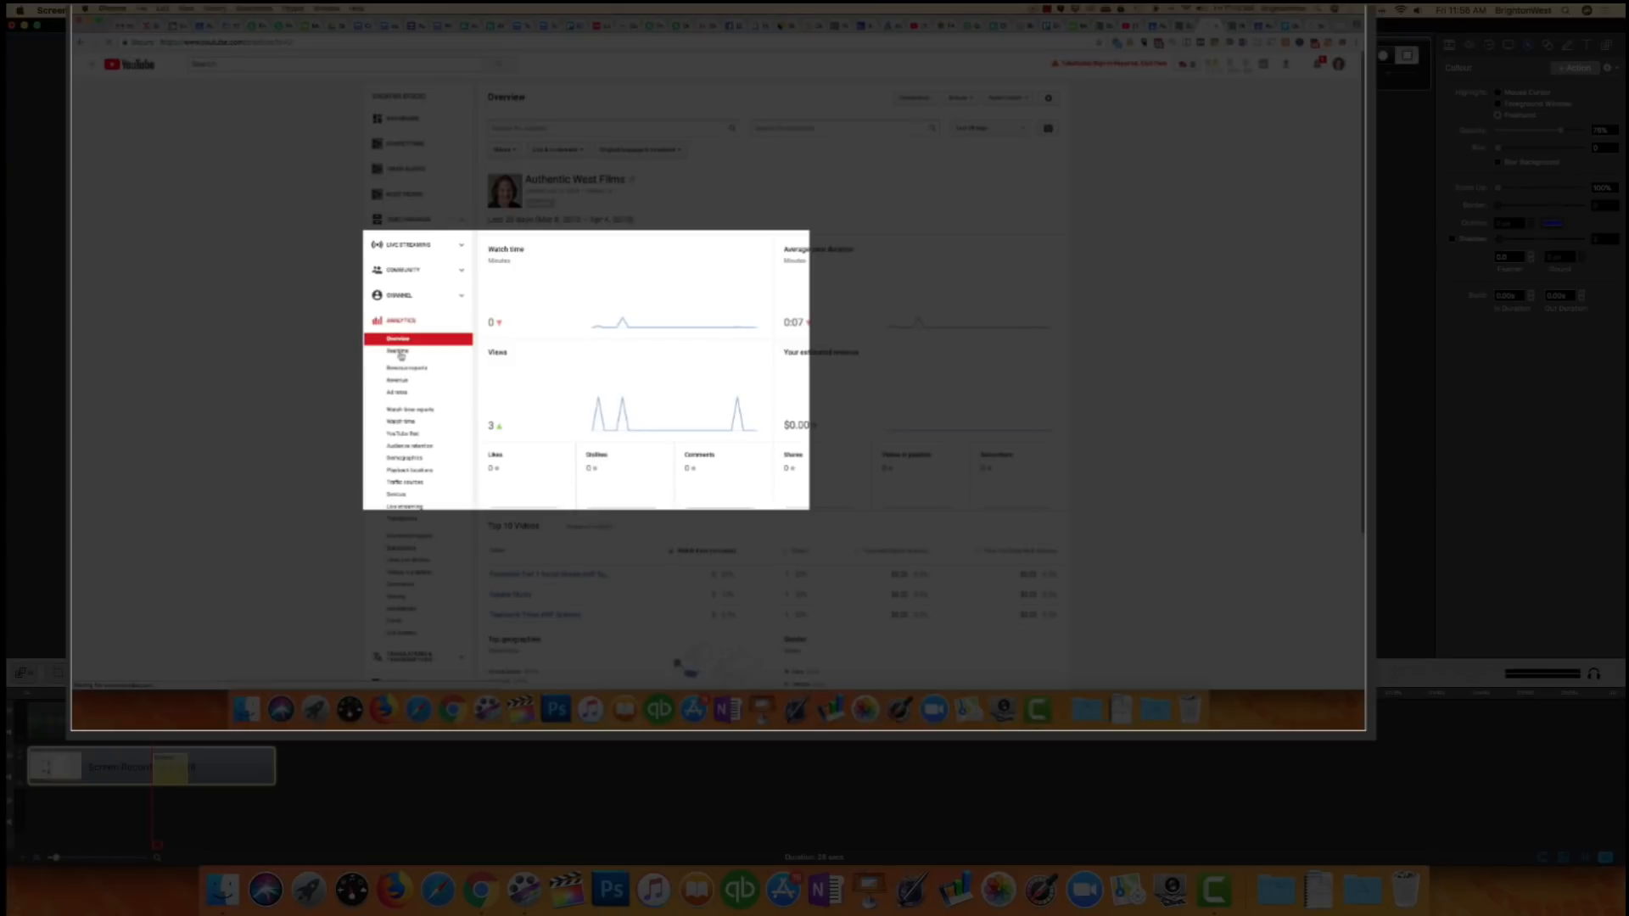
Set the freehand callout's background opacity to 66% and its zoom to 205%.
left_click(1525, 131)
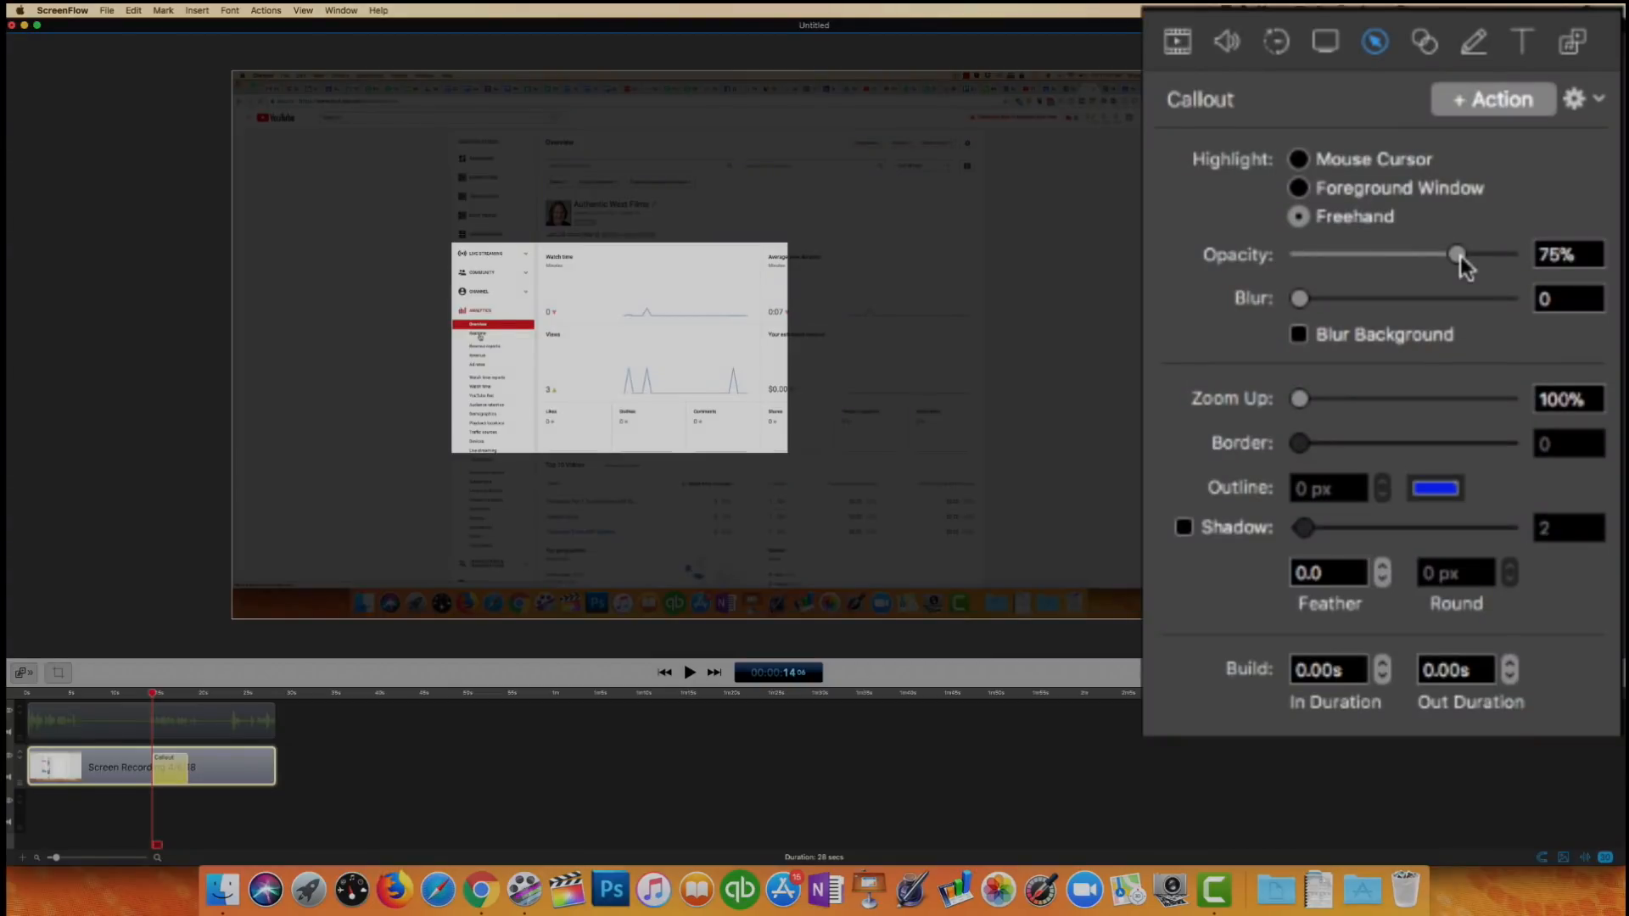
left_click_drag(1560, 131, 1582, 132)
left_click_drag(1518, 262, 1442, 272)
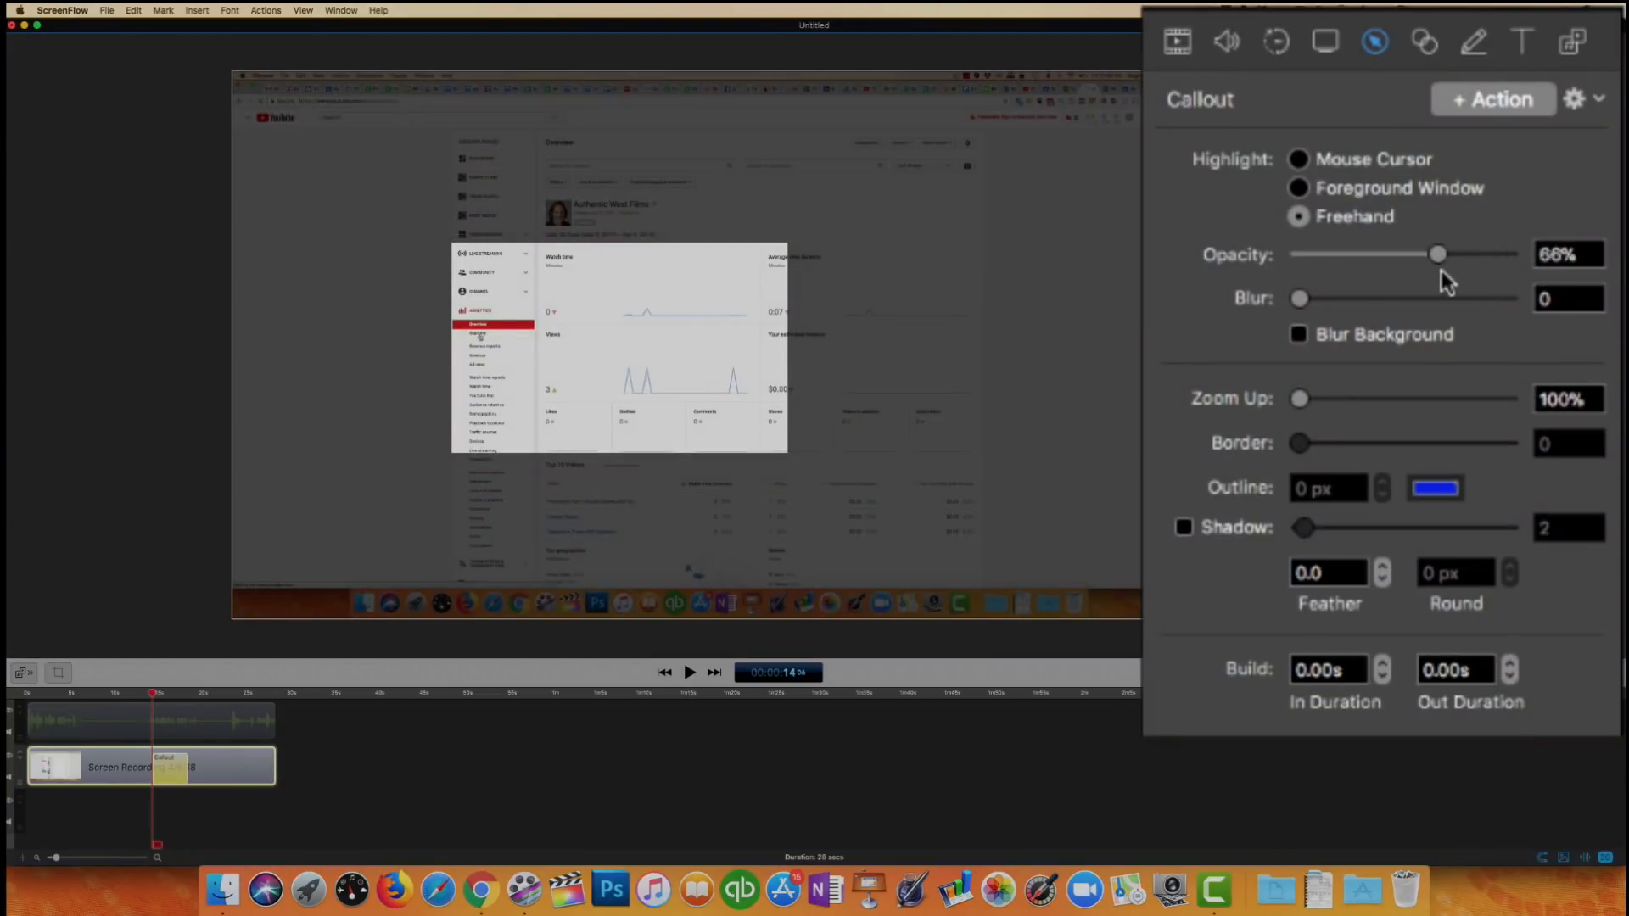
left_click_drag(1299, 399, 1357, 406)
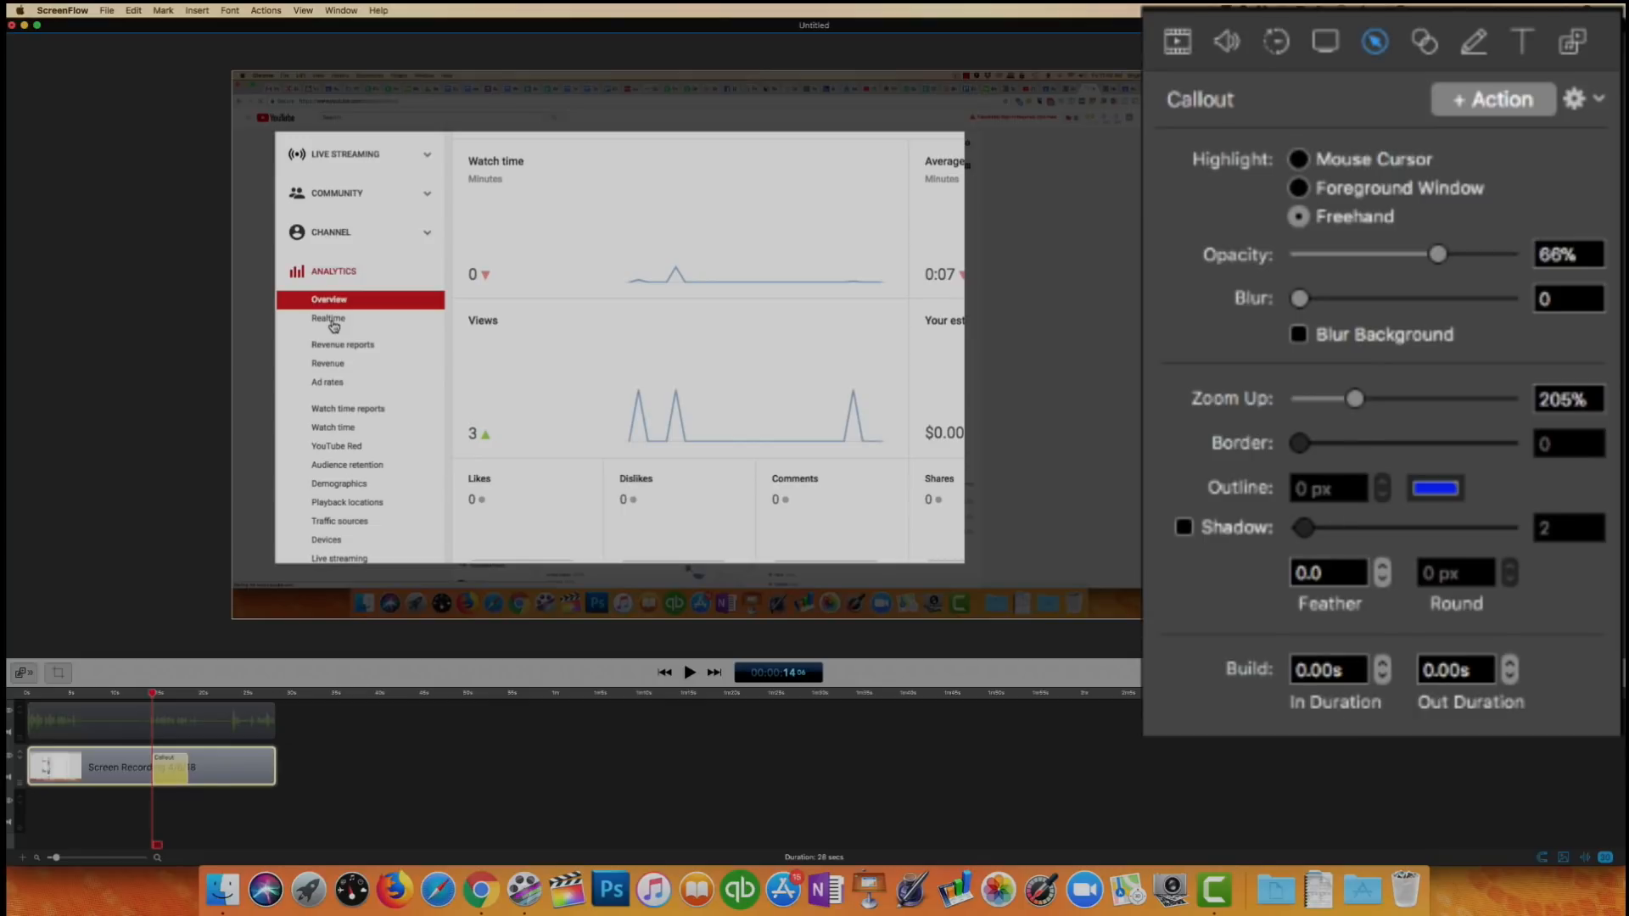
Set the callout's build-in and build-out durations to 0.20 s each.
left_click(1381, 664)
left_click(1382, 663)
left_click(1510, 664)
left_click(1509, 664)
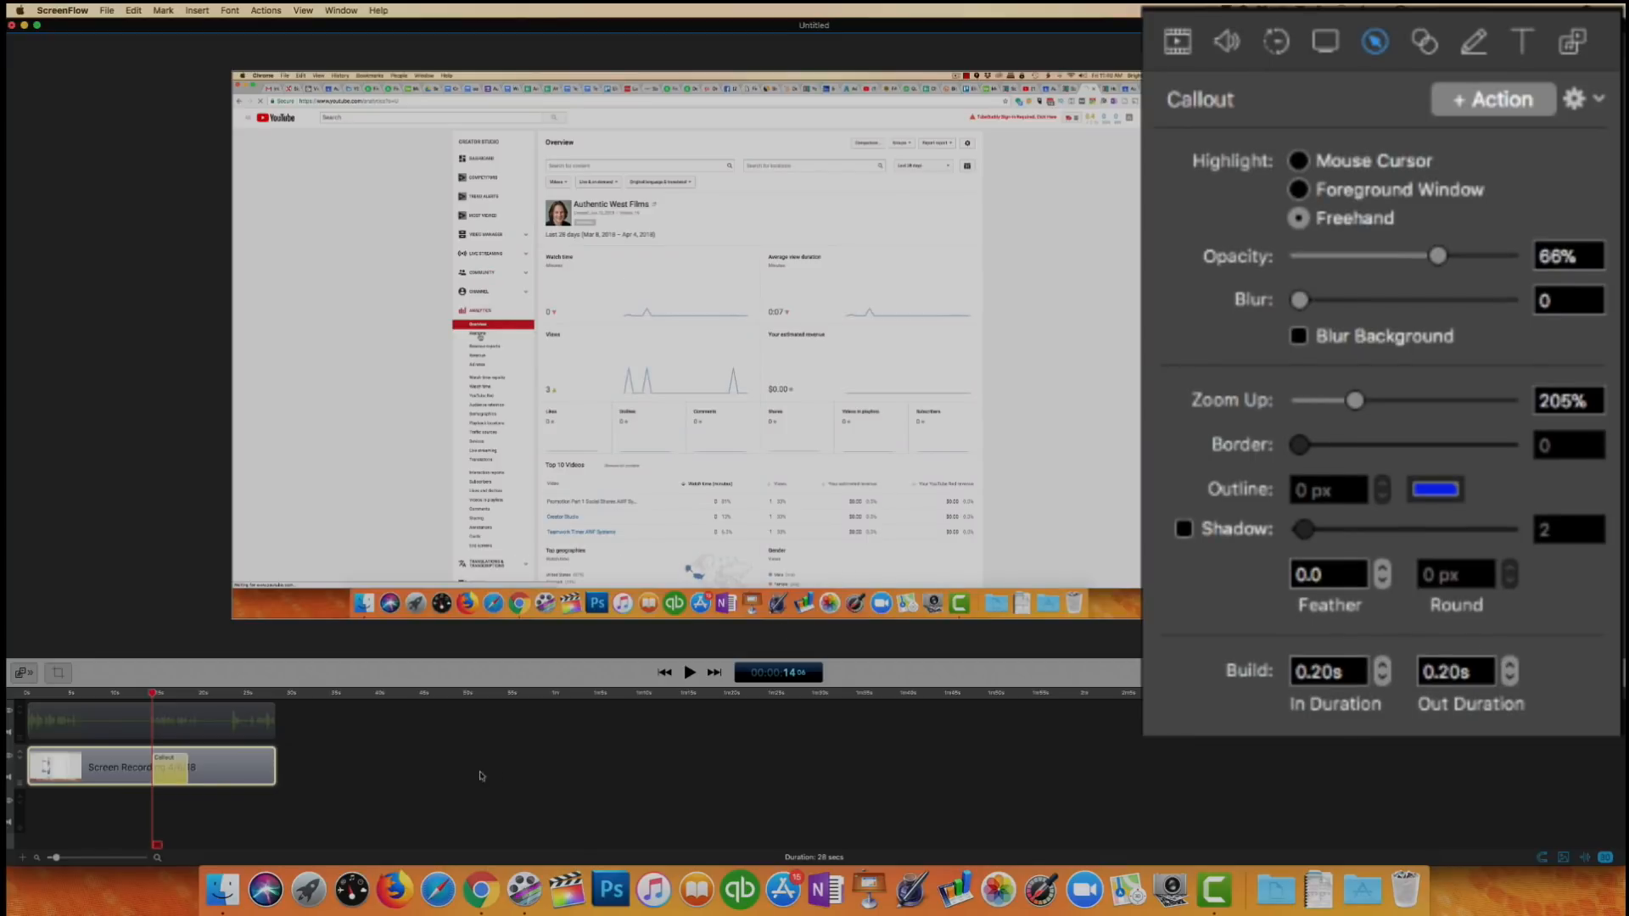
Play the timeline from just before the freehand callout until past its end to check the effect.
left_click(399, 768)
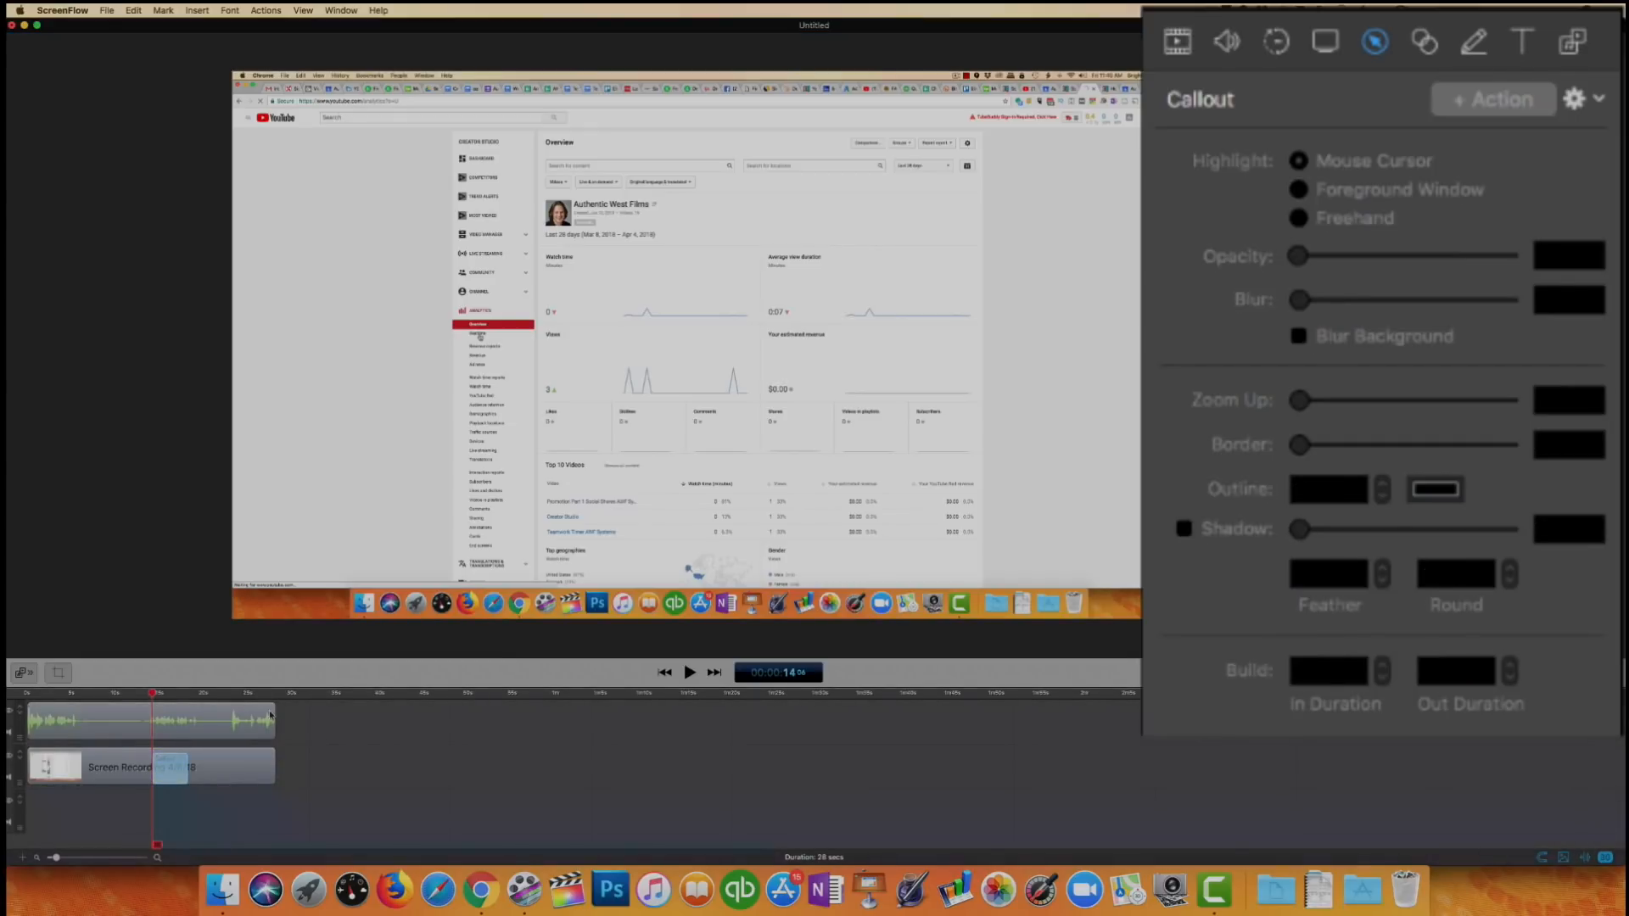
left_click(146, 694)
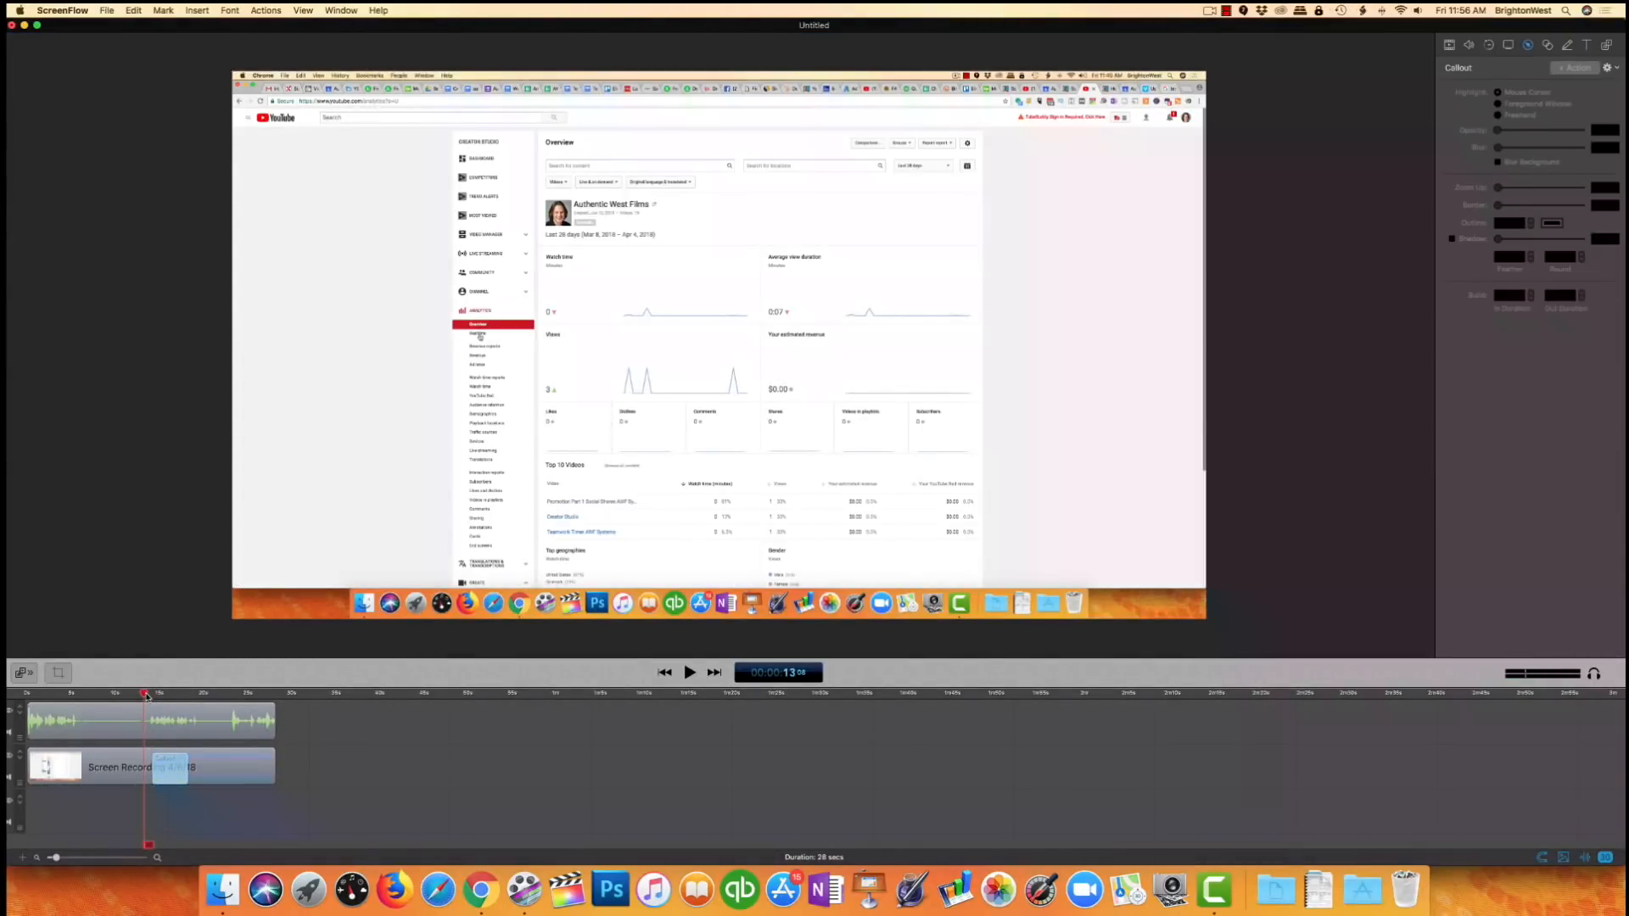
key("space")
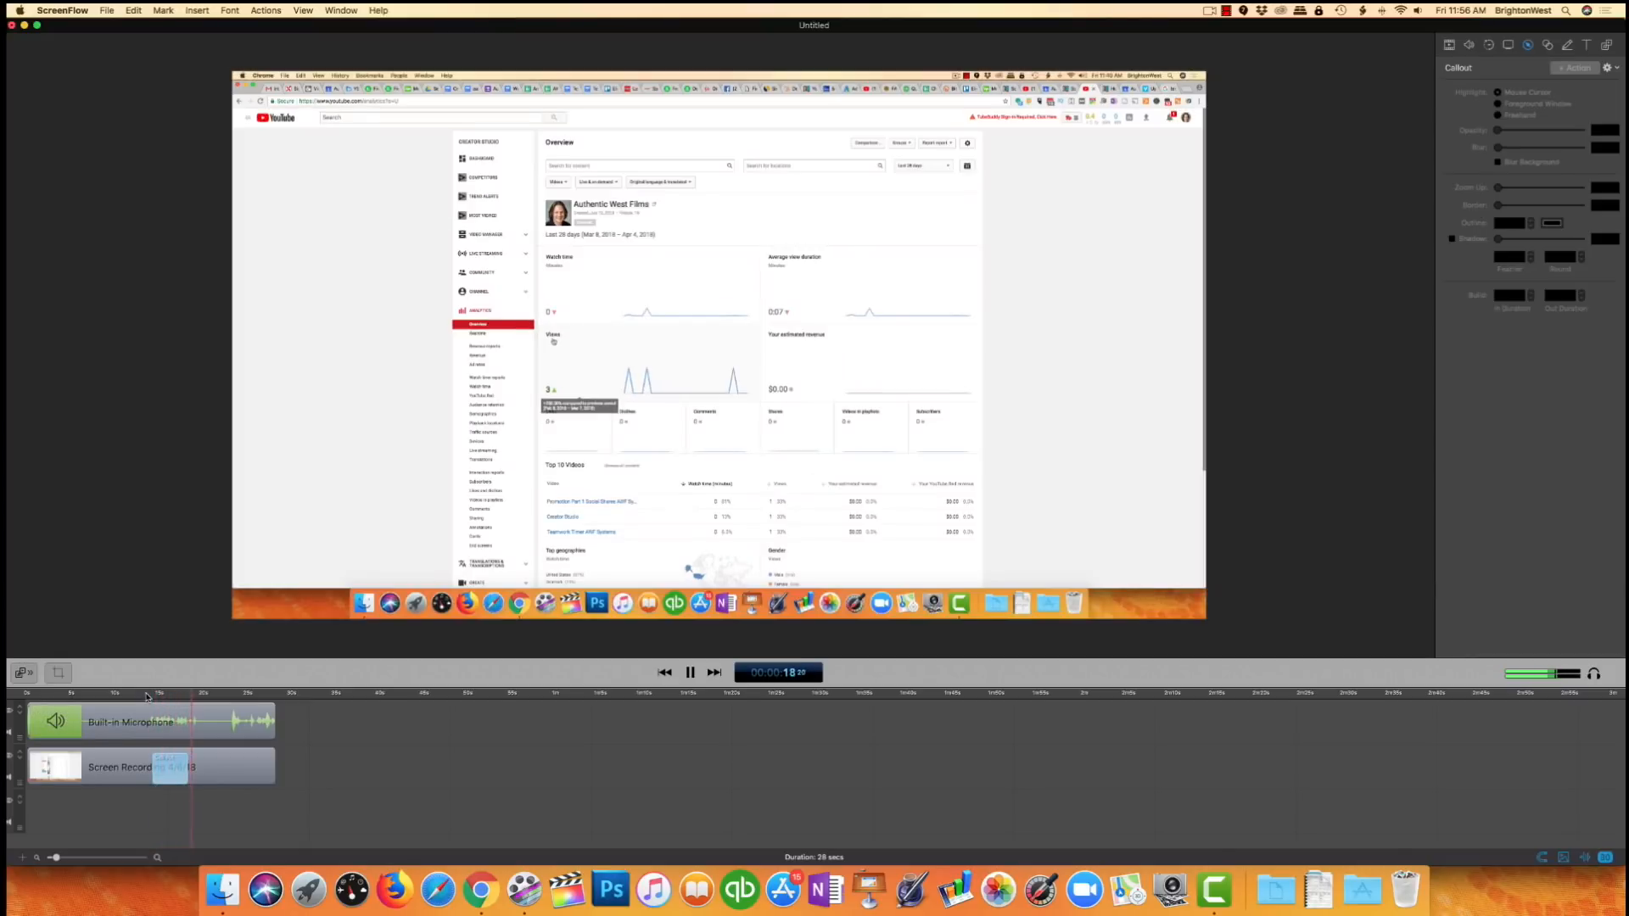
key("space")
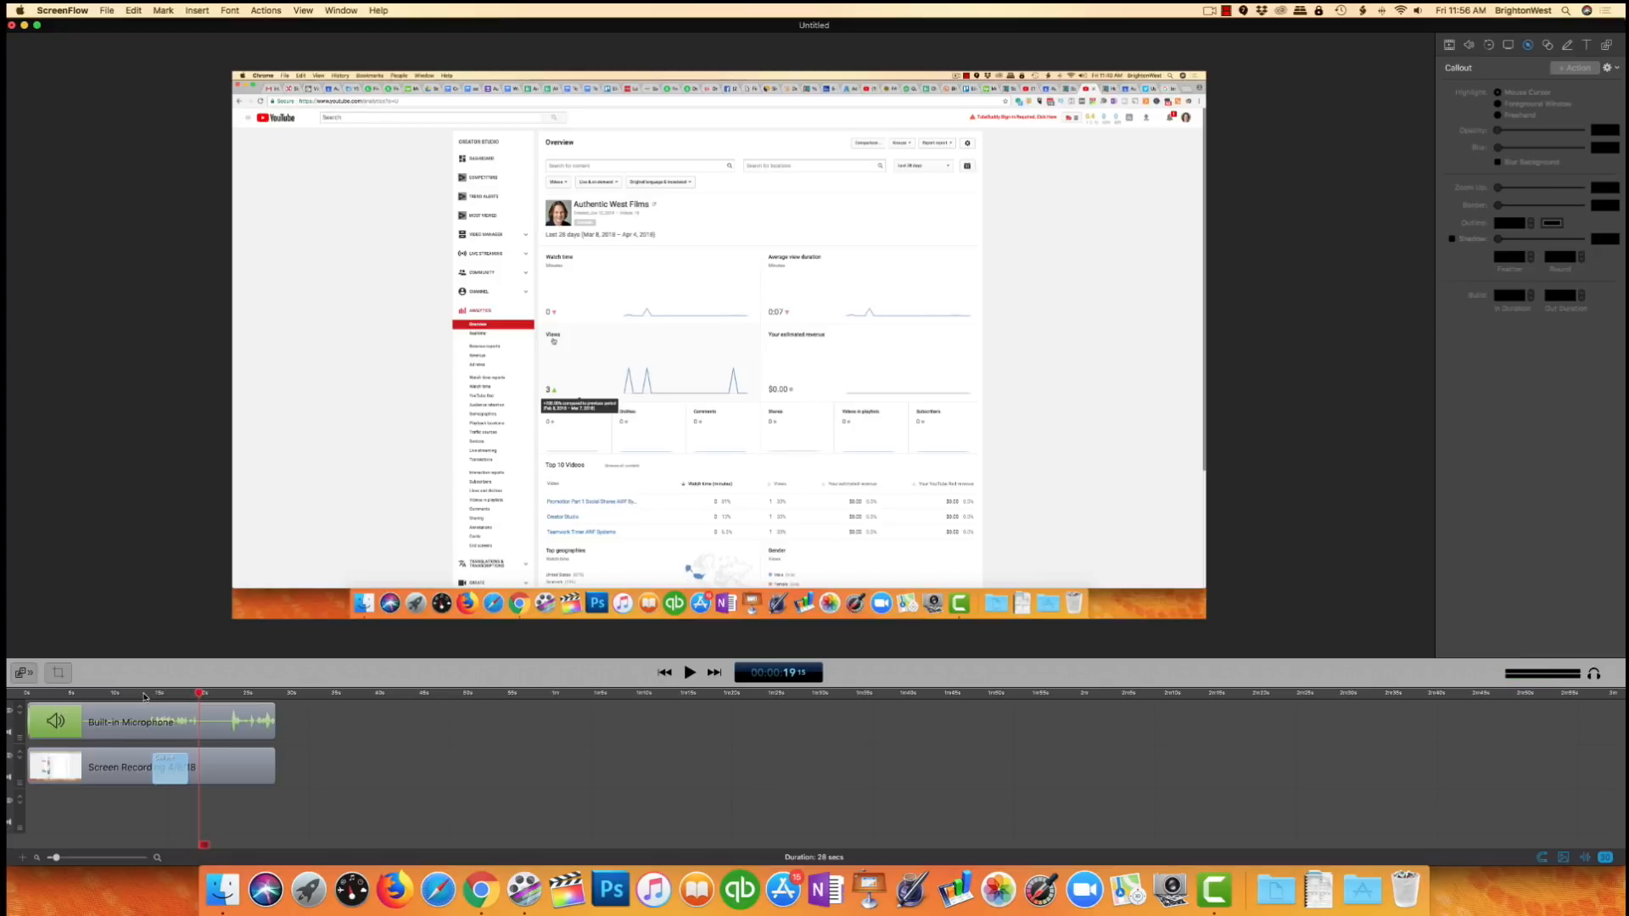